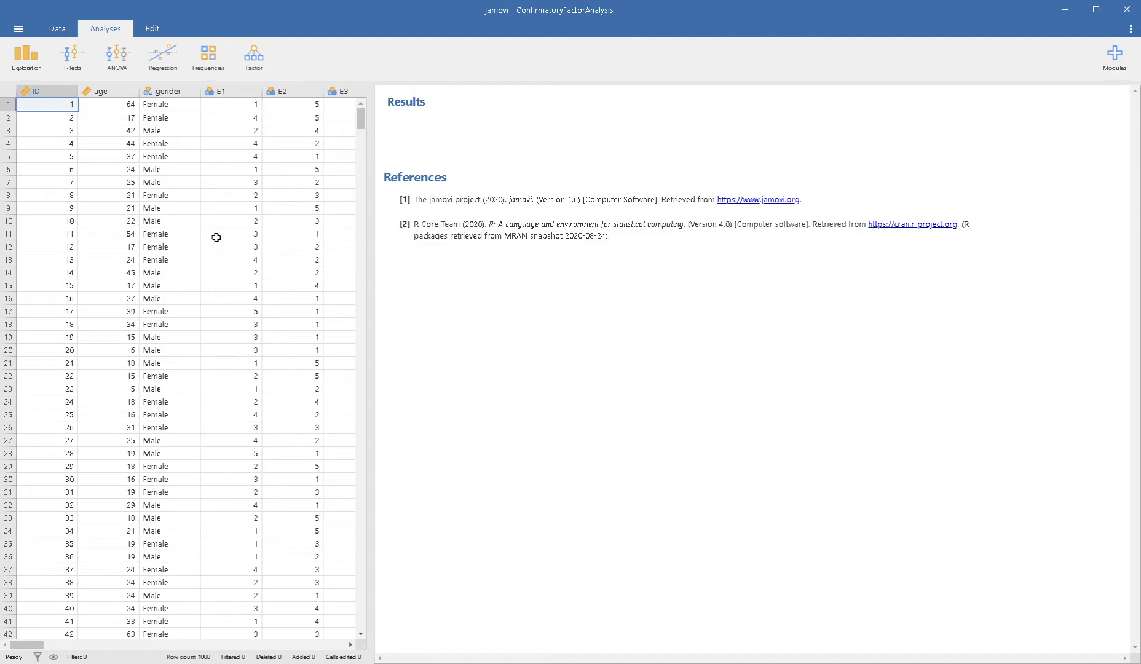
Step: Start a Confirmatory Factor Analysis and rename its first factor as e
left_click(258, 61)
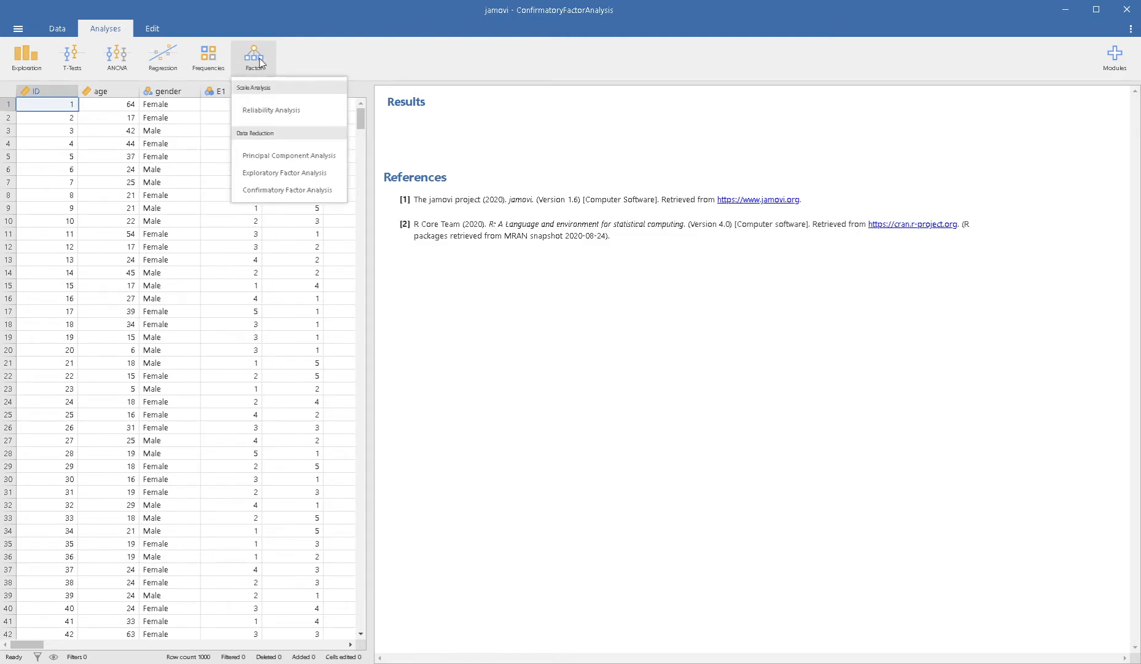
left_click(285, 191)
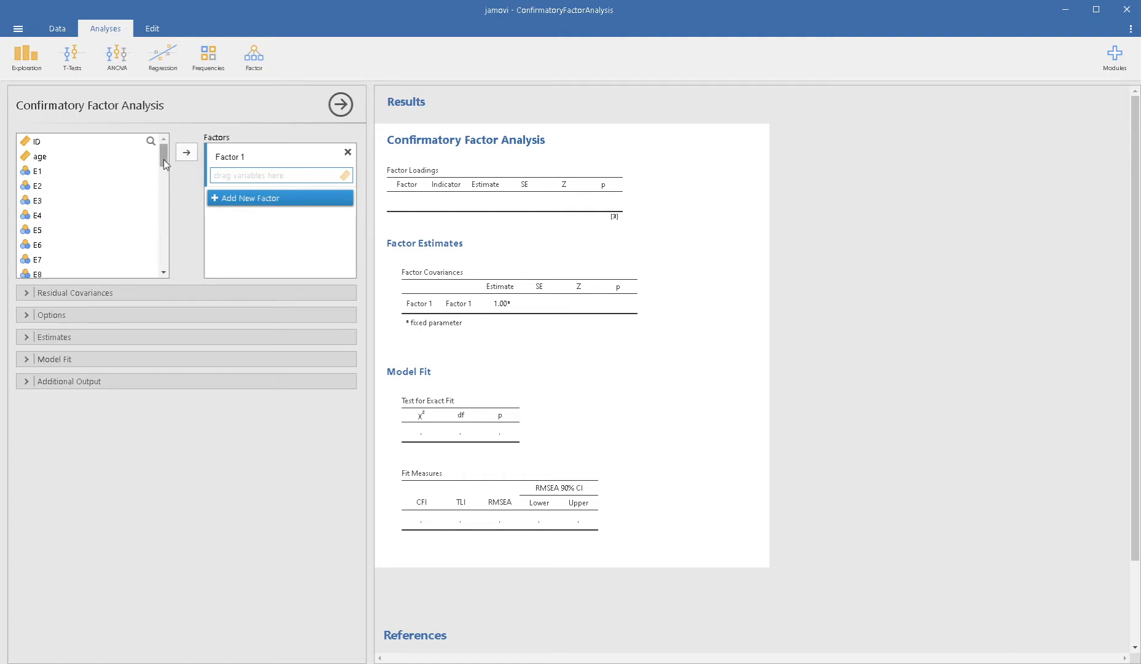
mouse_move(163, 160)
left_mouse_down()
mouse_move(163, 258)
mouse_move(169, 157)
left_mouse_up()
scroll(164, 197, "down", 3)
left_click(231, 157)
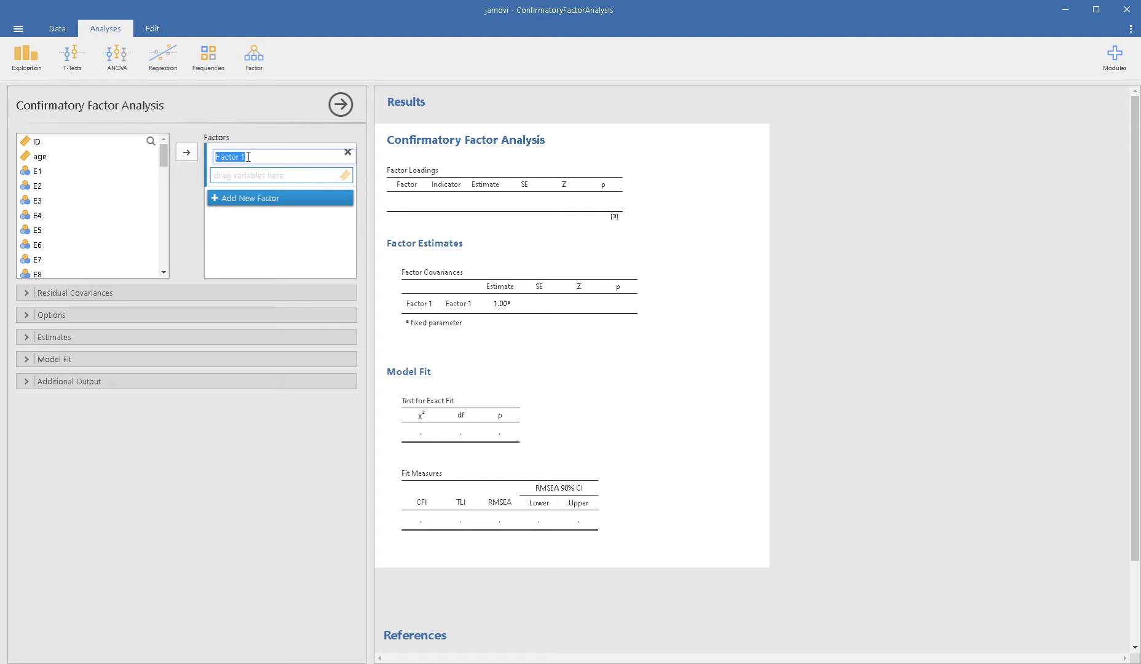
type("e")
key("Return")
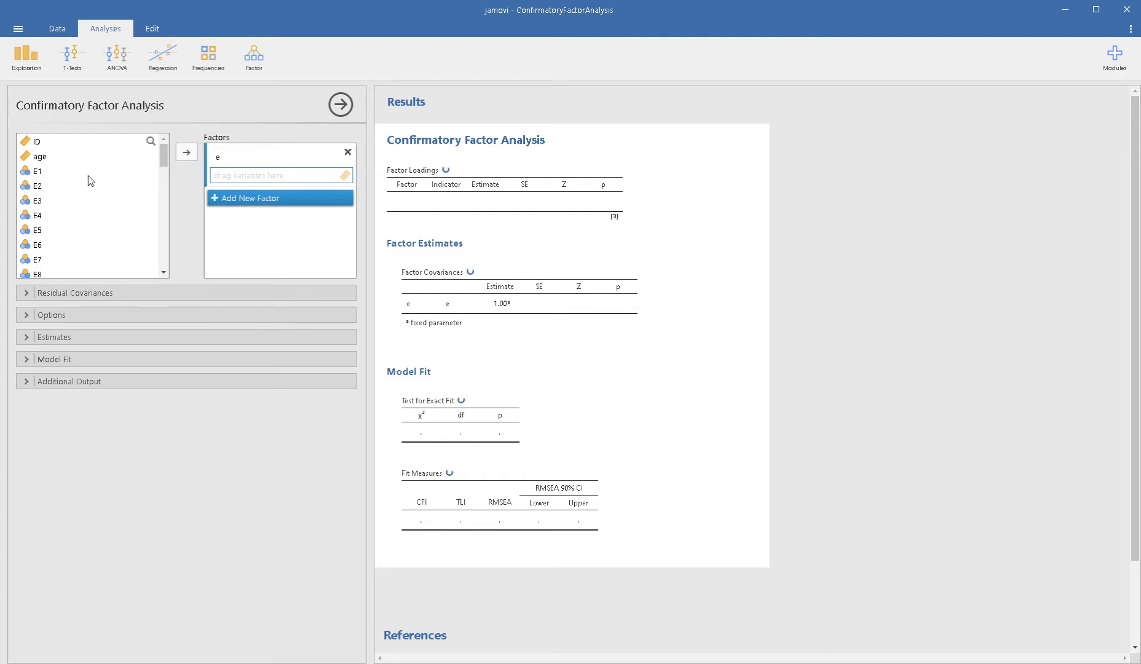
Step: Assign the variables E1 through E10 to factor e
left_click(79, 171)
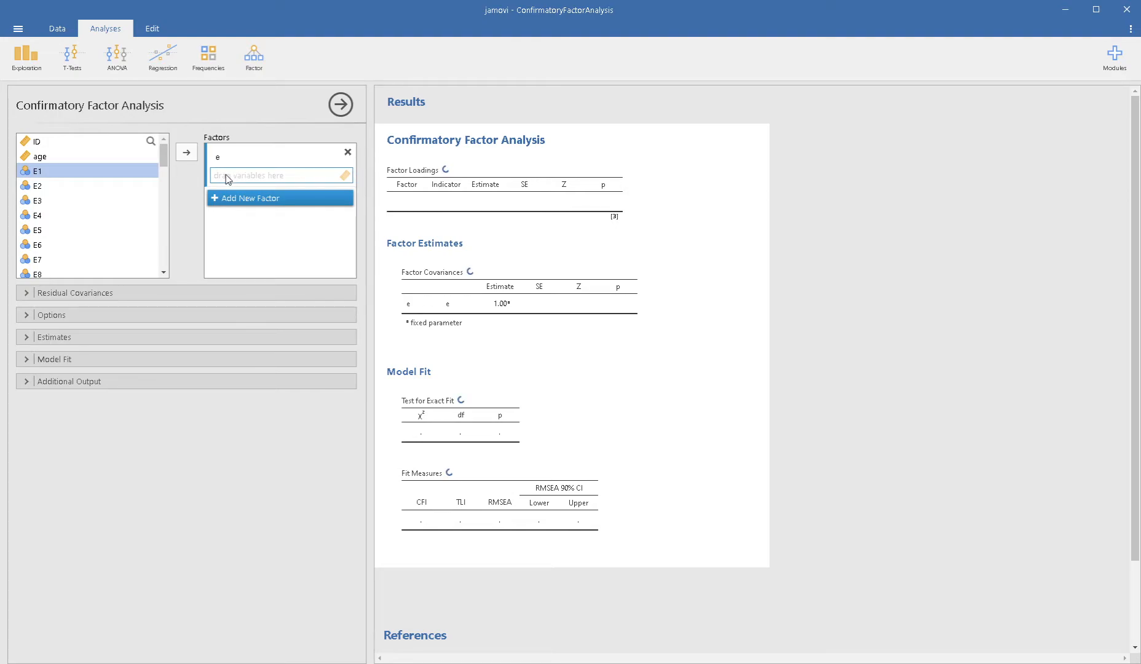
left_click(189, 152)
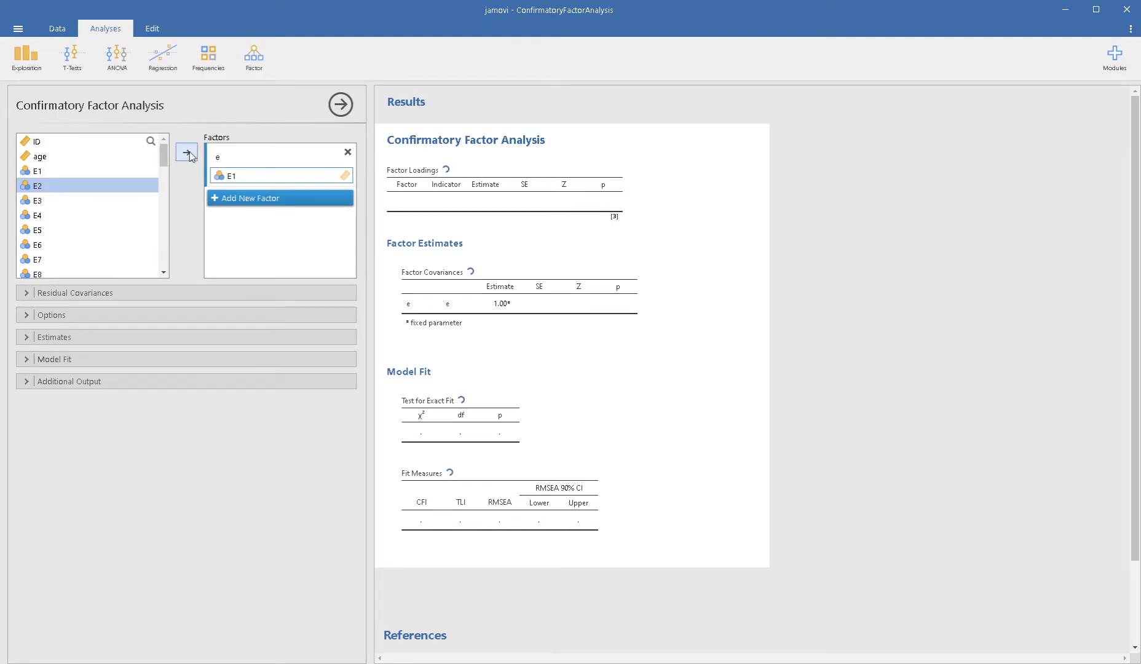
left_click(188, 152)
left_click(189, 152)
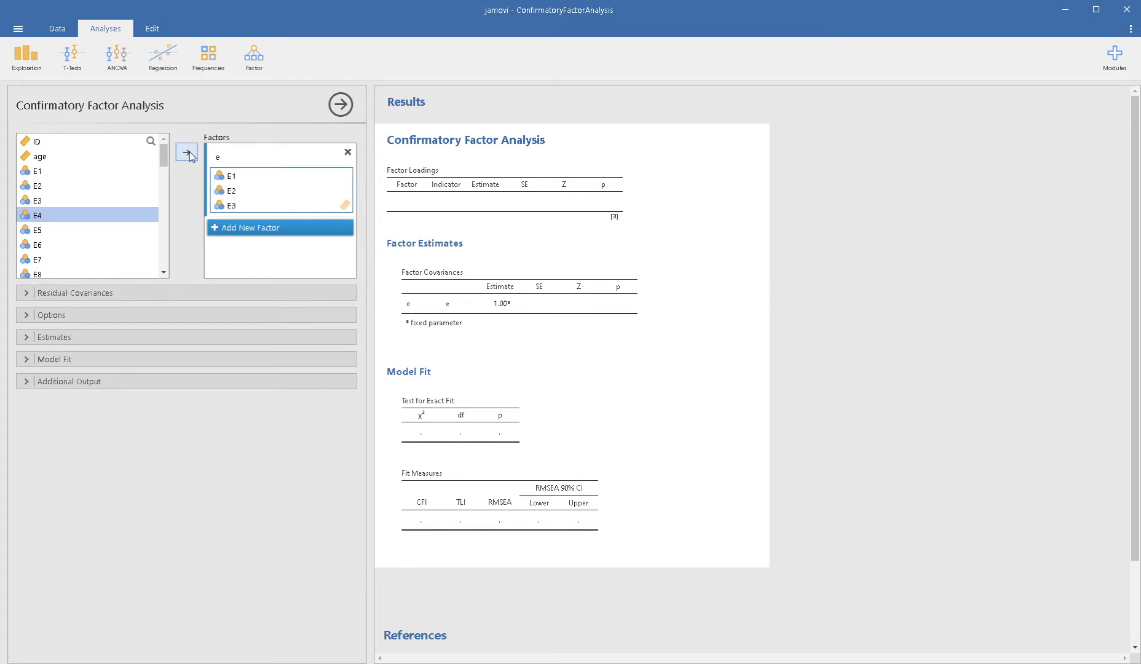
left_click(189, 151)
left_click(189, 151)
left_click(189, 151)
left_click(189, 151)
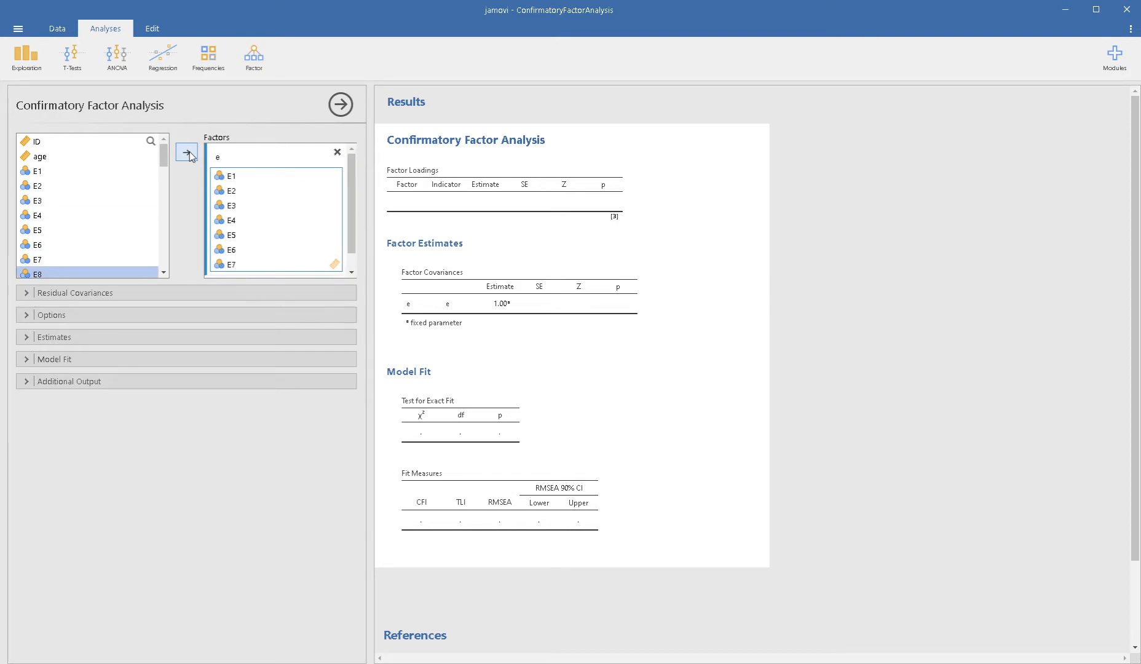
left_click(190, 155)
left_click(190, 156)
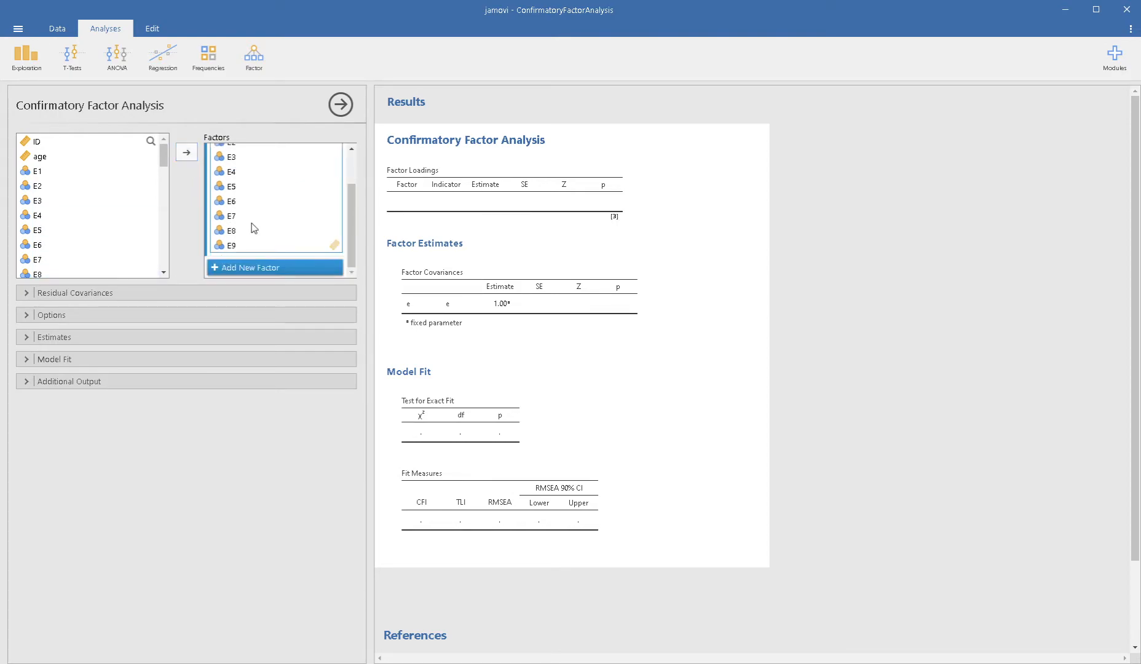
left_click(188, 154)
Step: Add a second factor to the confirmatory factor analysis and name it n
scroll(117, 226, "down", 2)
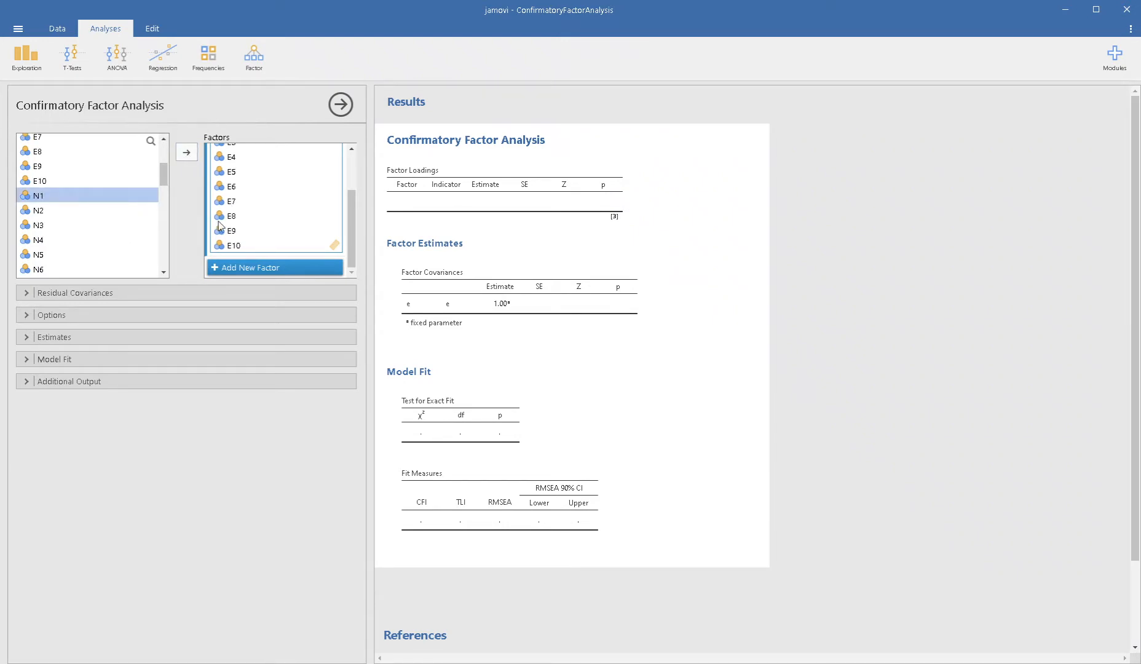
scroll(241, 234, "up", 2)
scroll(237, 240, "down", 2)
scroll(237, 240, "up", 2)
scroll(235, 185, "down", 2)
left_click(246, 268)
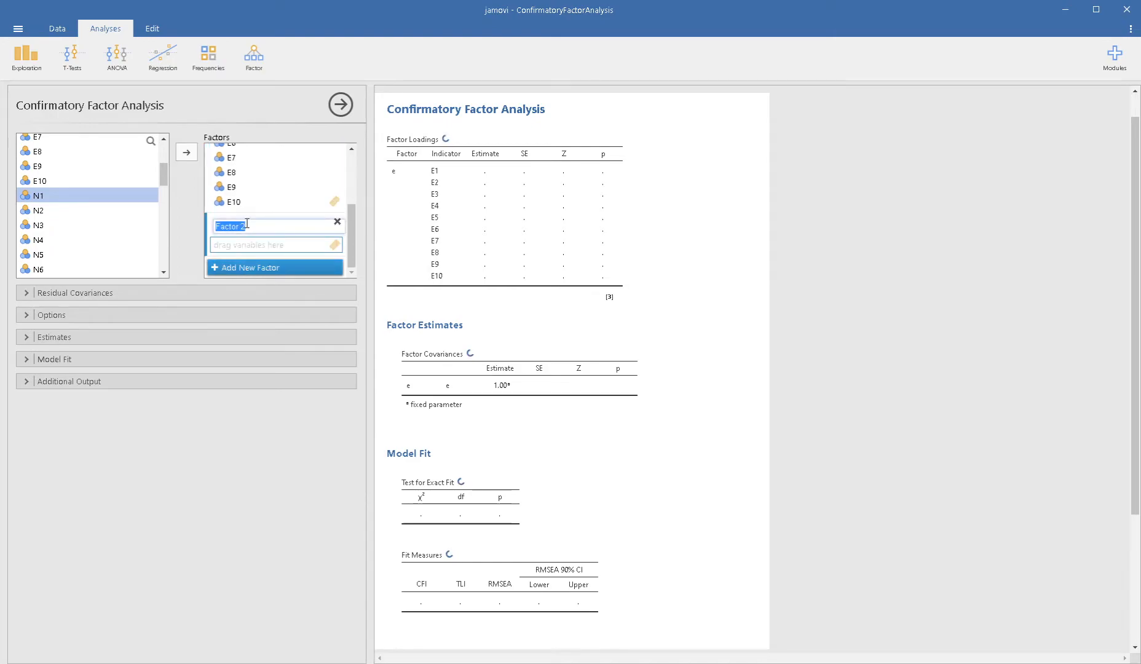
type("n")
key("Return")
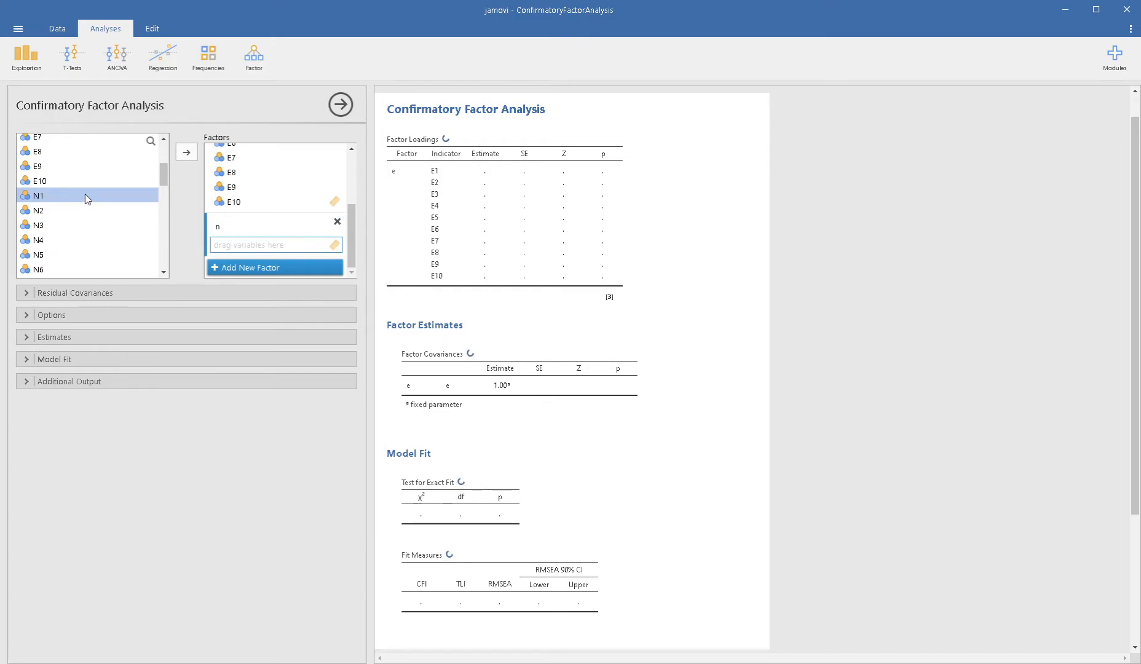
Step: Assign the variables N1 through N10 to factor n
left_click(186, 153)
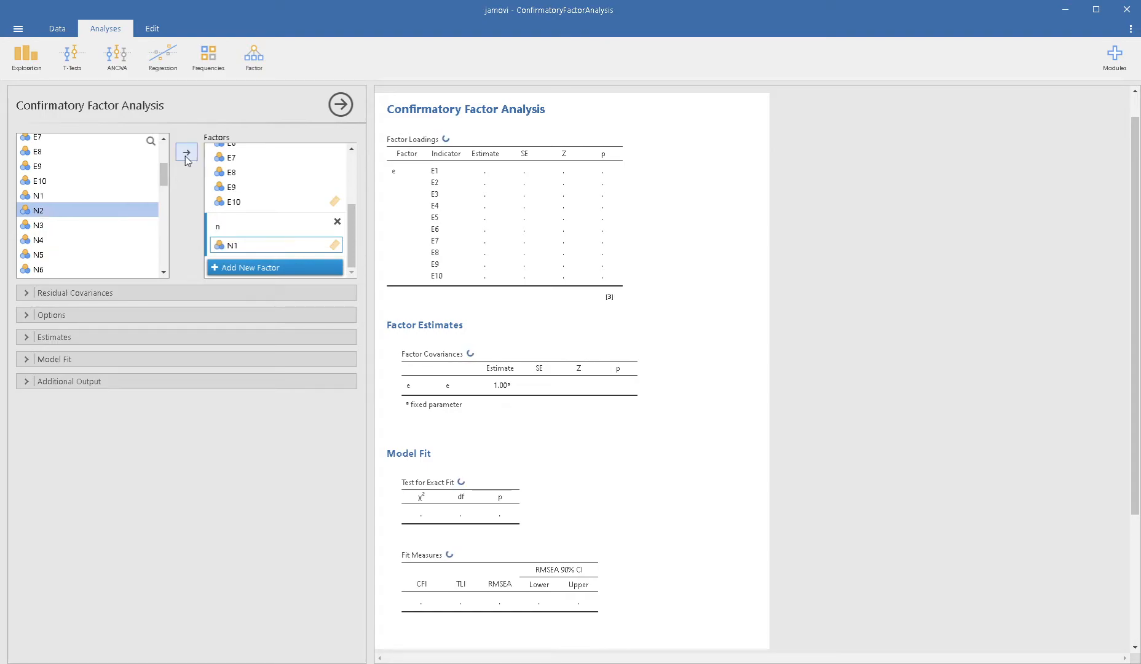
left_click(186, 154)
left_click(186, 153)
left_click(186, 153)
left_click(186, 154)
left_click(187, 153)
left_click(186, 154)
left_click(186, 158)
left_click(186, 157)
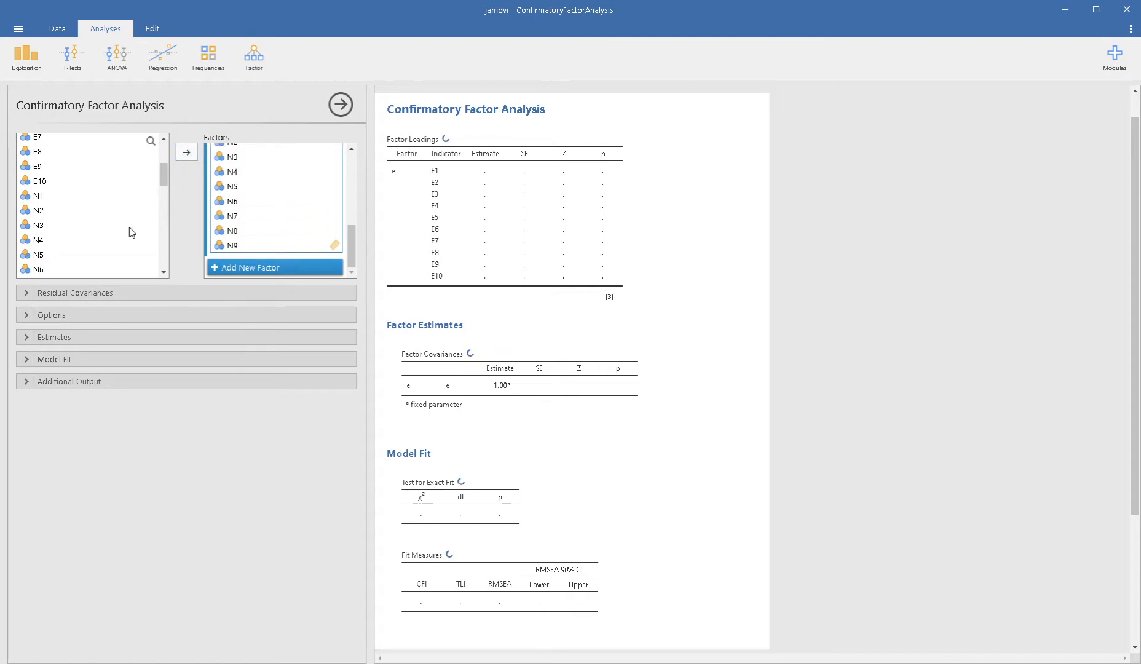
scroll(131, 229, "down", 2)
left_click(183, 152)
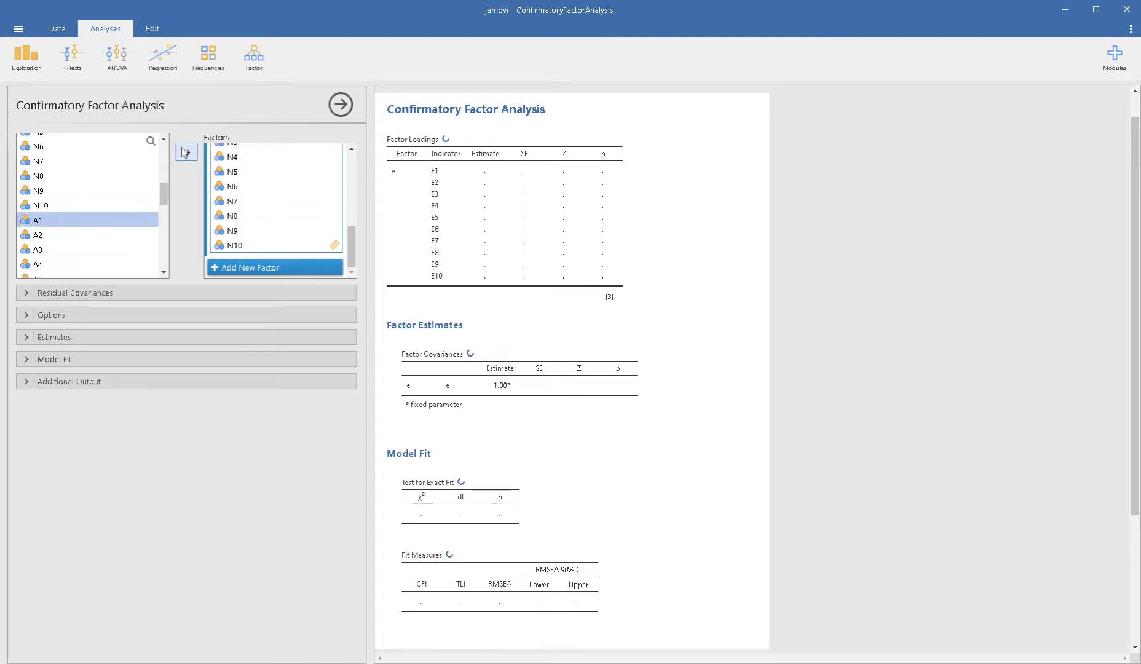
Step: Add a third factor to the confirmatory factor analysis and name it a
left_click(225, 269)
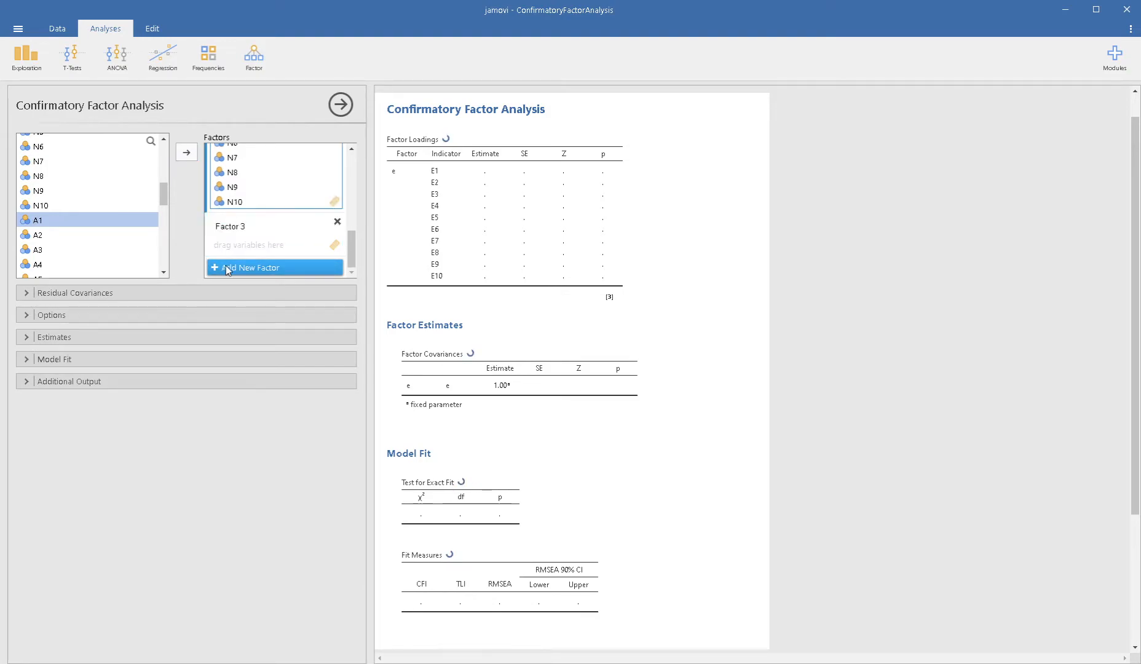
type("a")
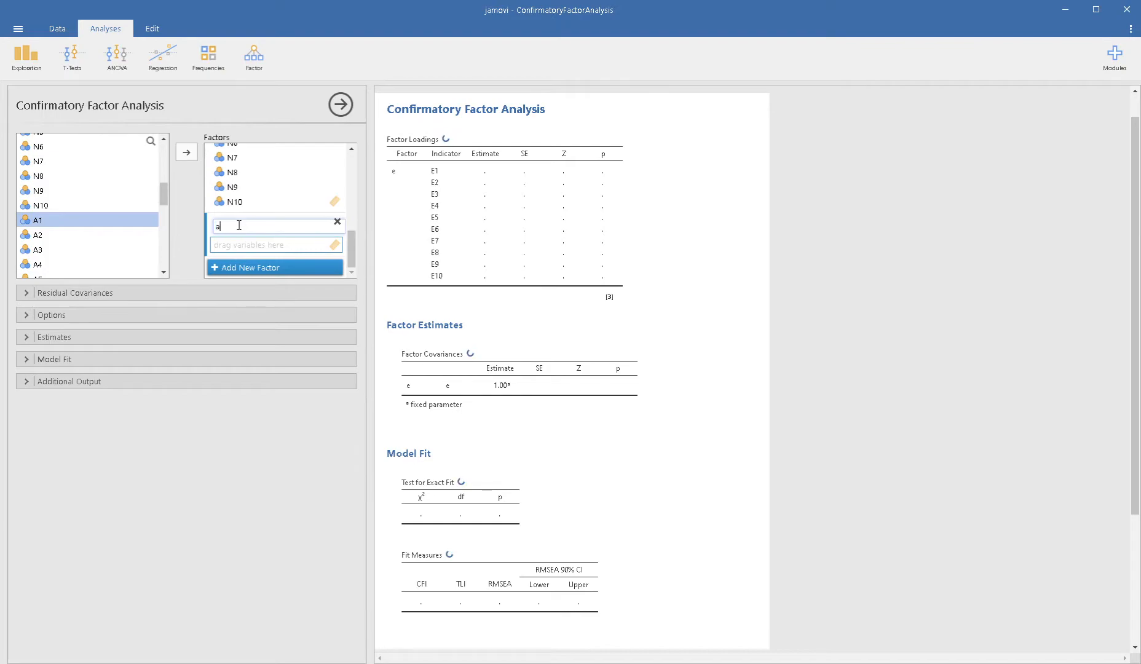
key("Return")
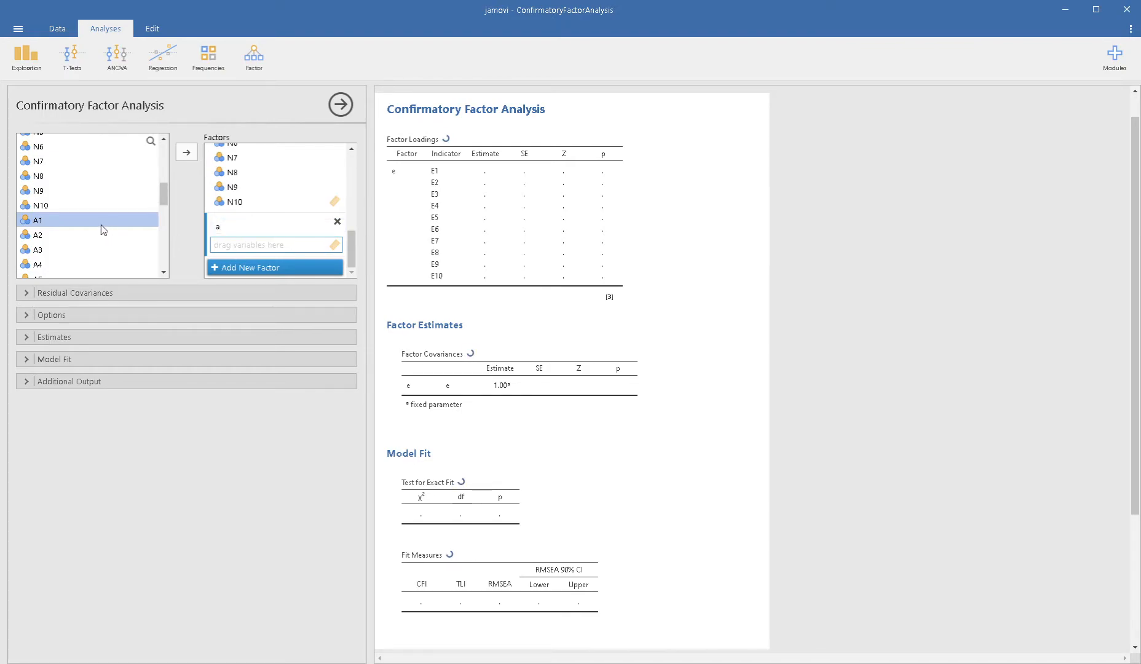
Step: Assign the variables A1 through A10 to factor a
scroll(102, 224, "down", 2)
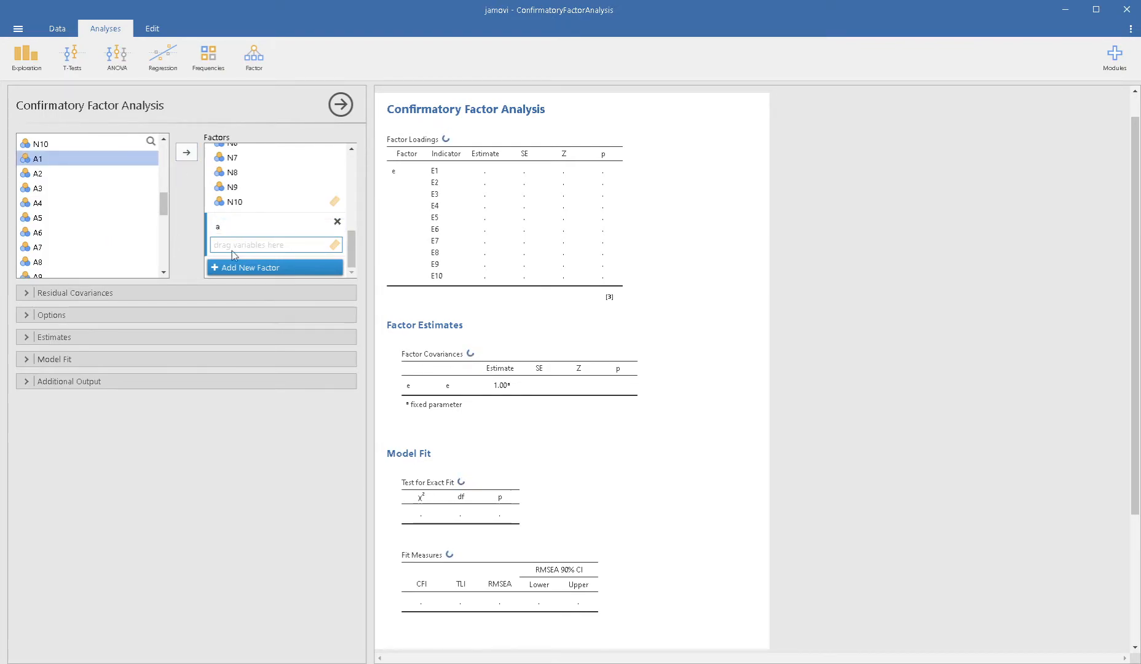
left_click(186, 152)
left_click(186, 153)
left_click(187, 153)
left_click(186, 152)
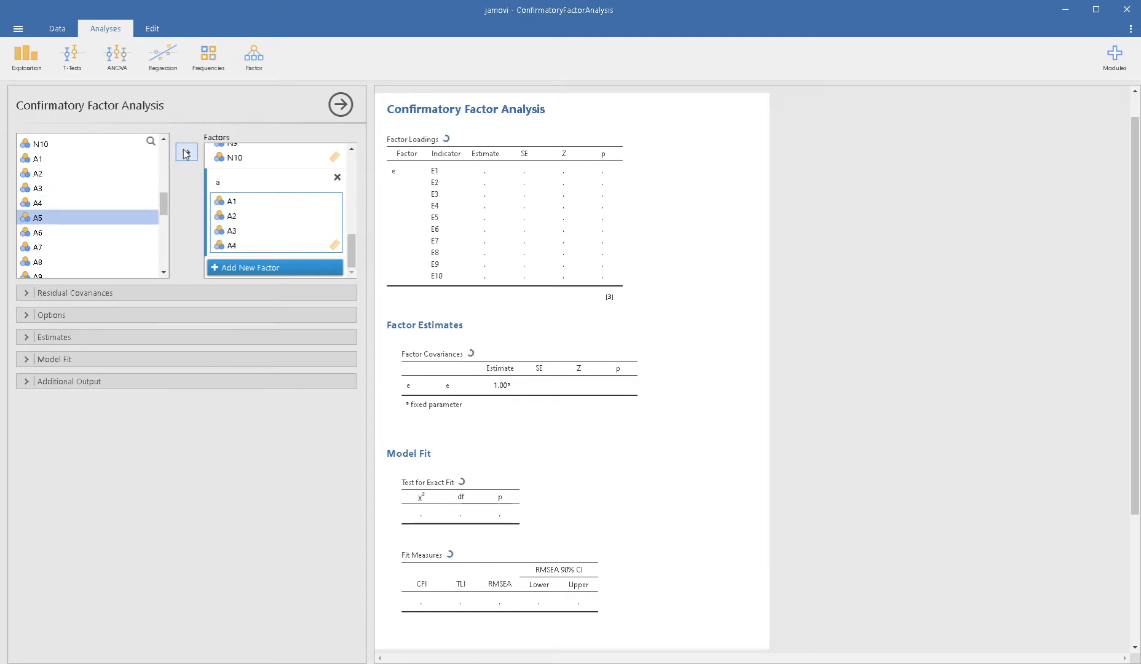
left_click(186, 152)
left_click(186, 153)
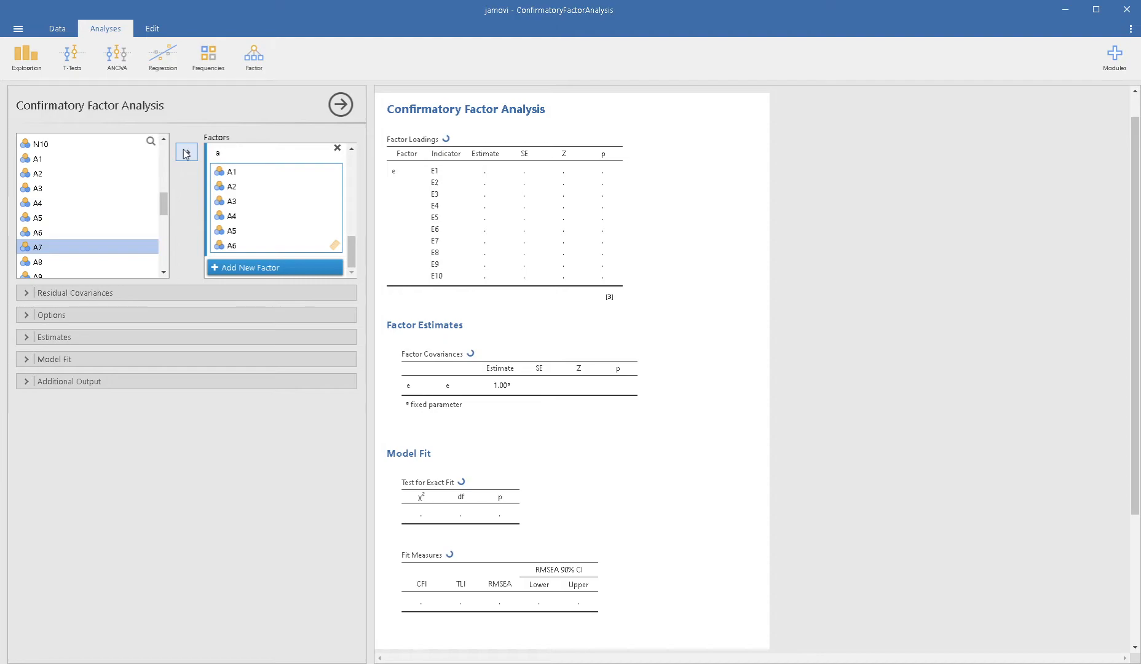
left_click(186, 153)
left_click(186, 152)
scroll(102, 243, "down", 1)
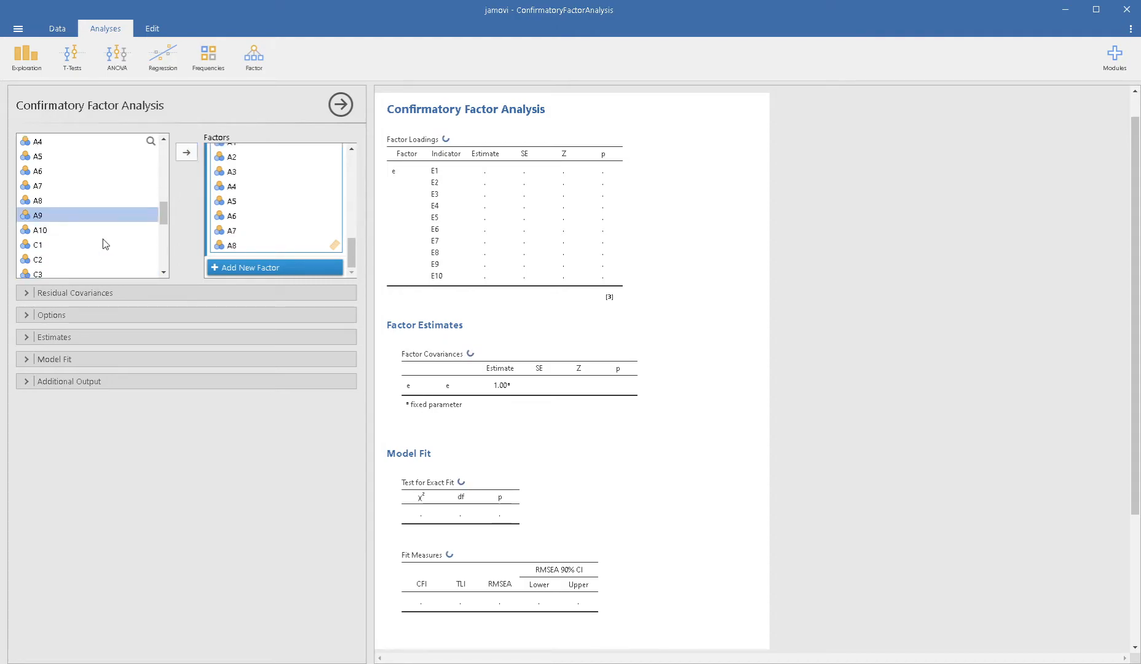
left_click(186, 153)
left_click(186, 152)
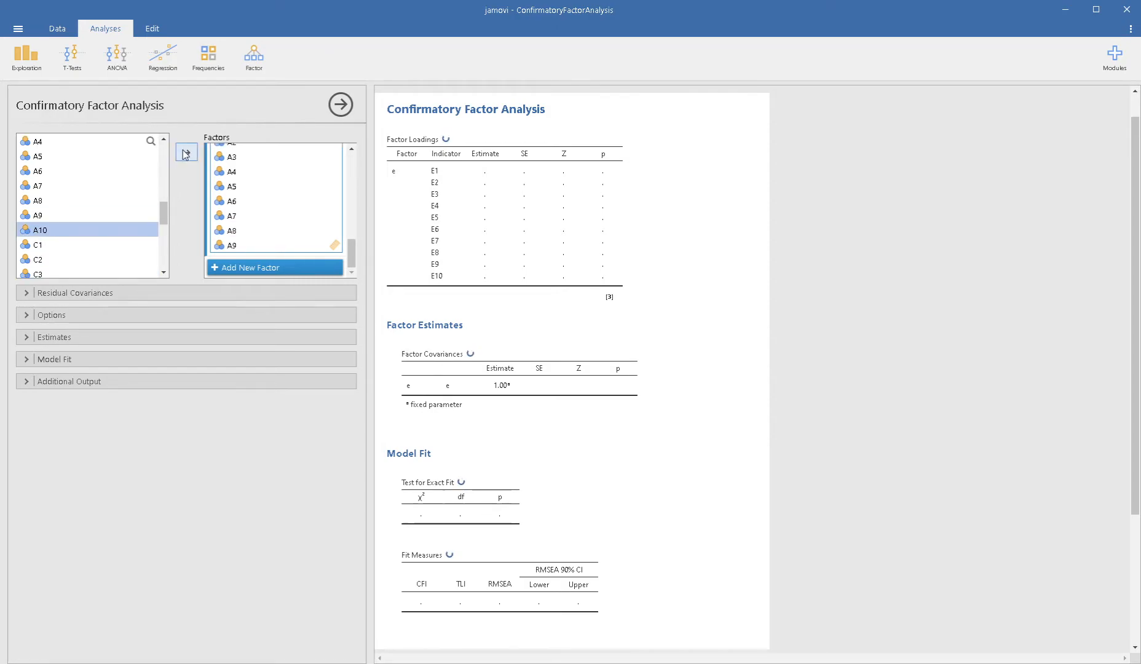
Step: Add a fourth factor to the confirmatory factor analysis and name it c
left_click(225, 268)
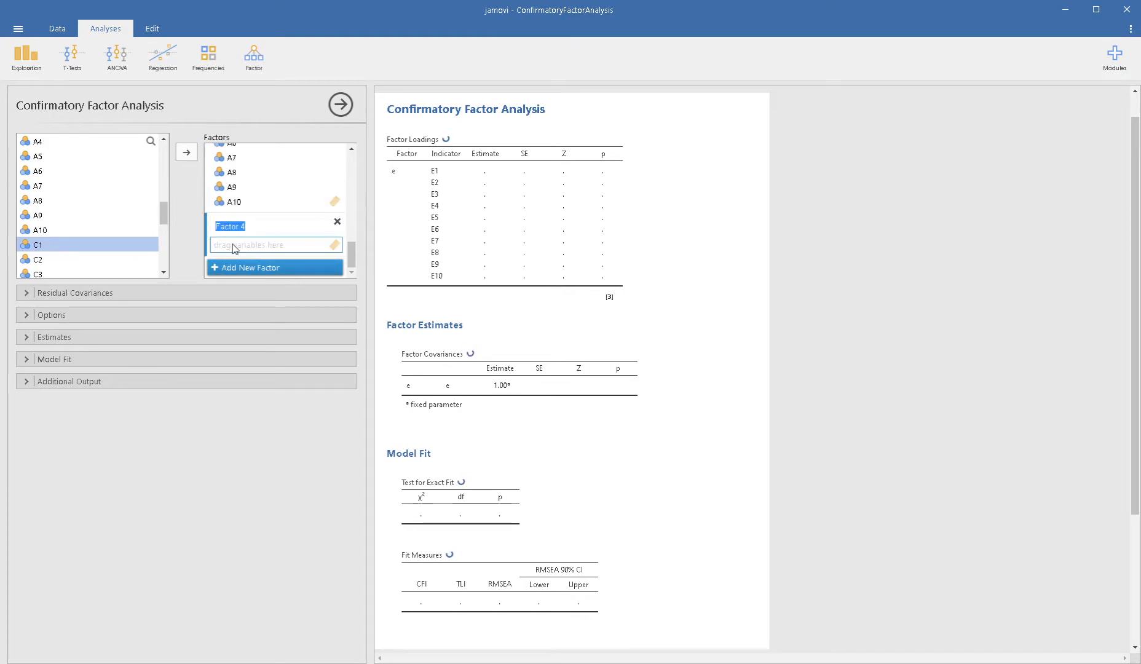
type("c")
scroll(109, 235, "down", 1)
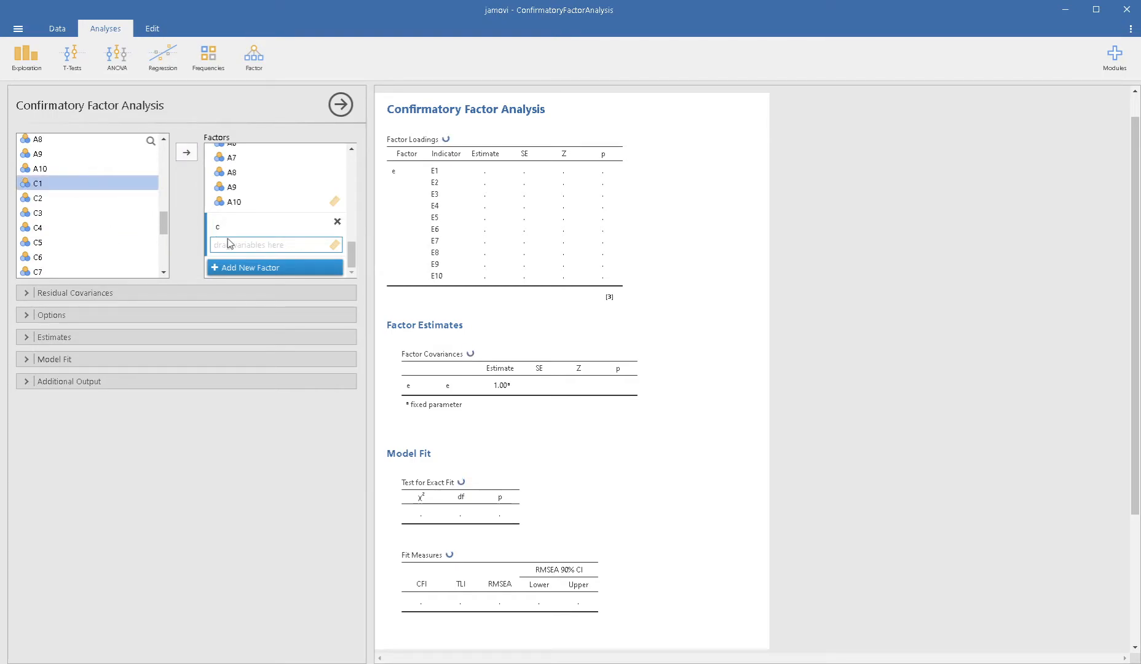
Step: Assign the variables C1 through C10 to factor c
left_click(191, 153)
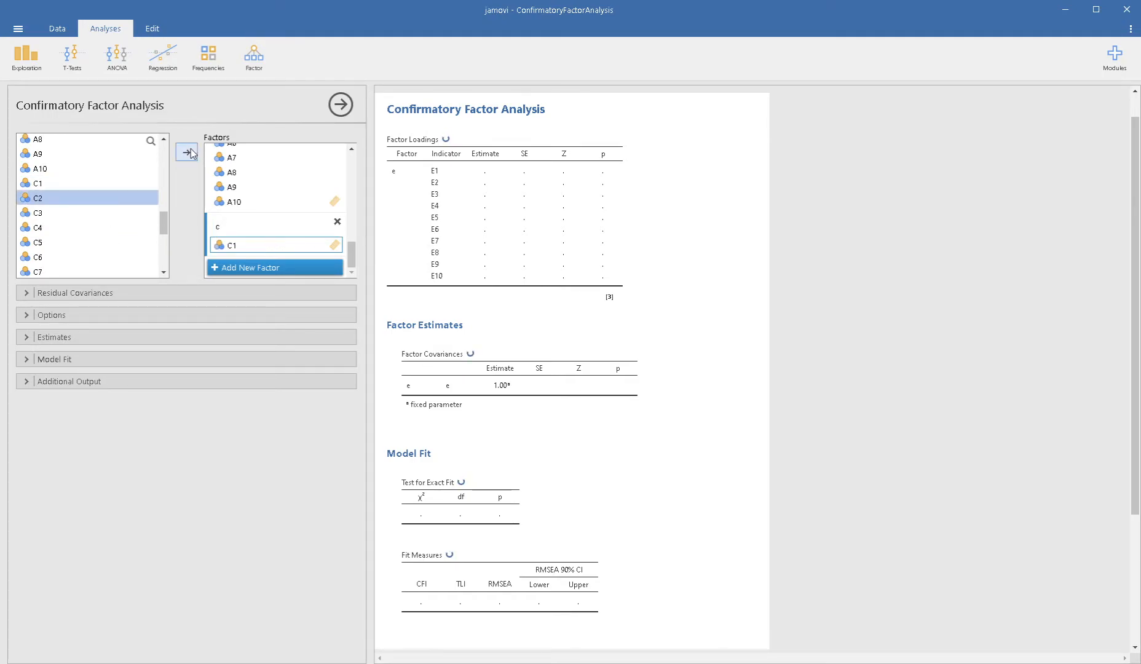
left_click(192, 153)
left_click(192, 153)
left_click(192, 154)
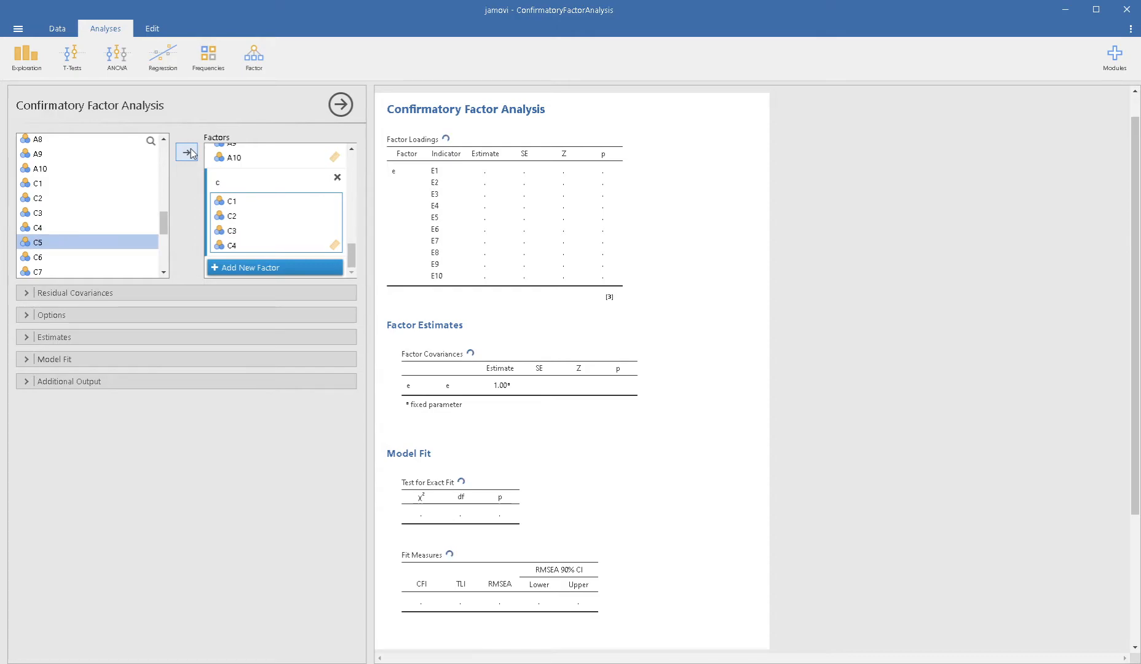
left_click(191, 153)
left_click(191, 154)
scroll(110, 241, "down", 2)
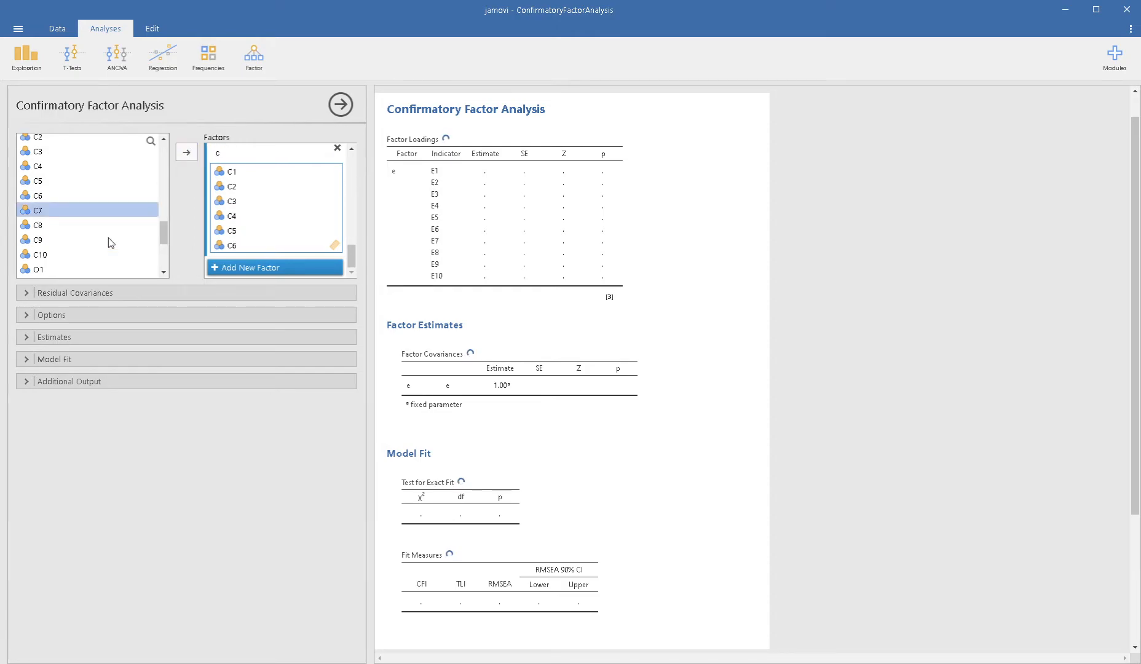
left_click(184, 152)
left_click(184, 152)
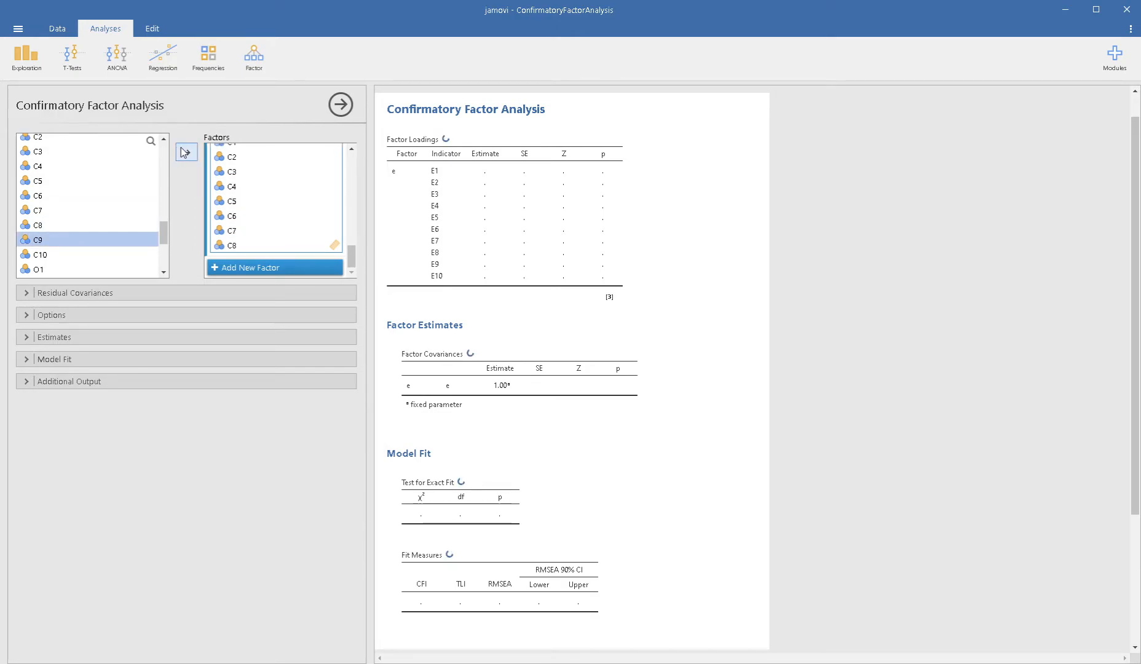
left_click(184, 152)
double_click(122, 253)
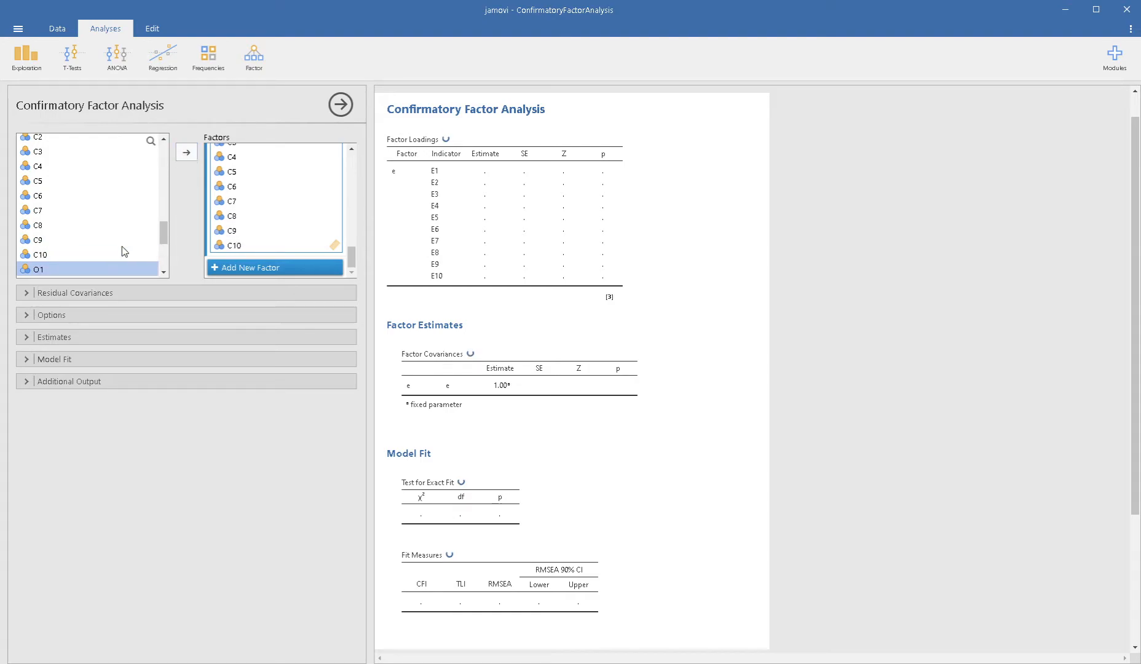
Step: Add a fifth factor to the confirmatory factor analysis and name it o
scroll(132, 252, "down", 2)
left_click(245, 268)
type("o")
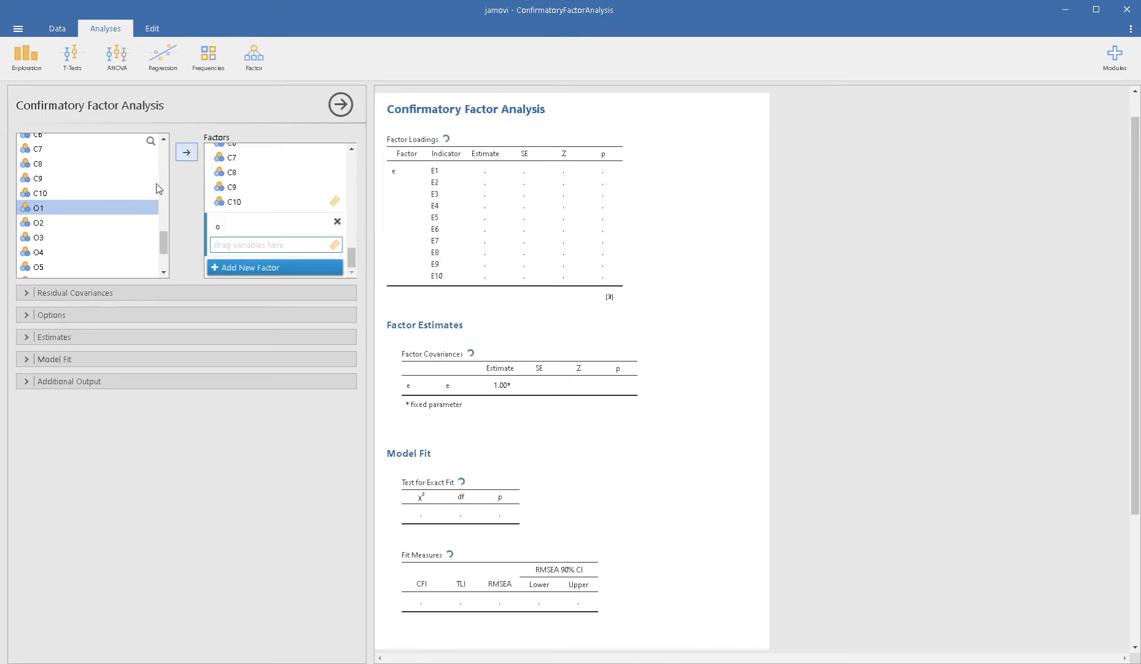
Step: Assign the variables O1 through O10 to factor o
scroll(132, 218, "down", 1)
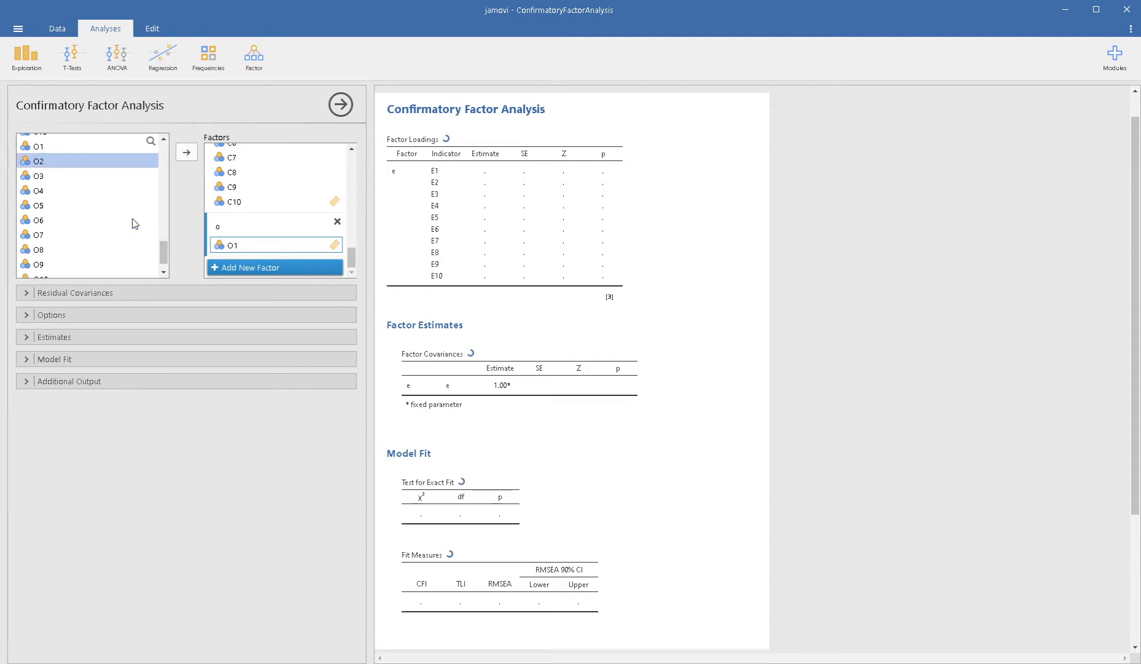
left_click(187, 154)
left_click(187, 154)
left_click(187, 154)
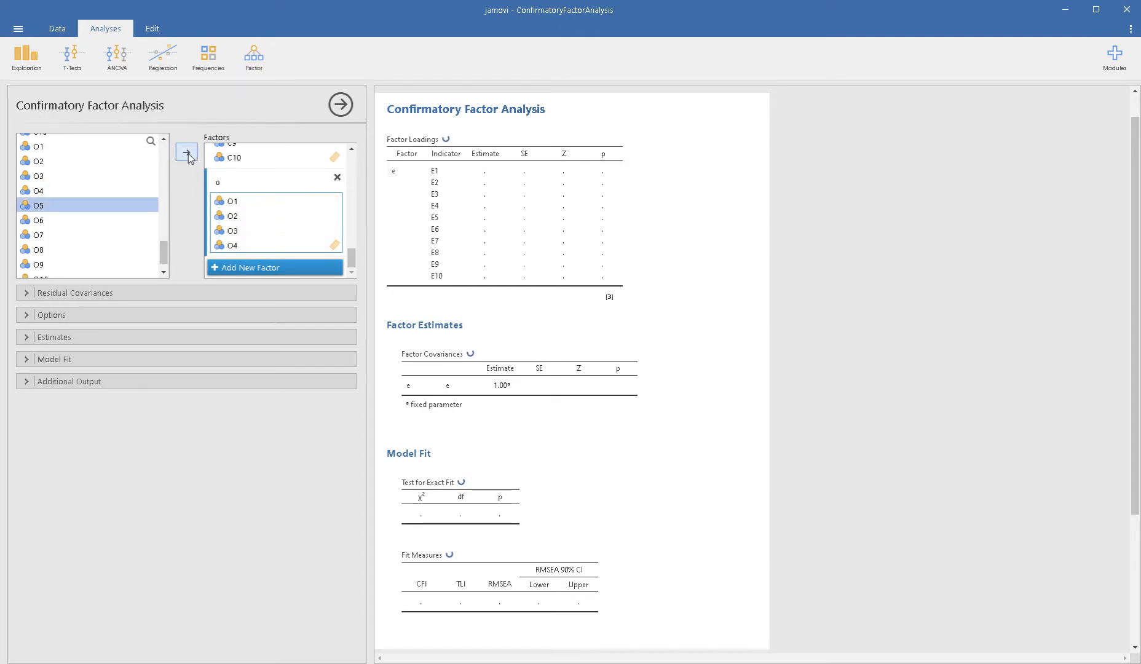
left_click(187, 154)
left_click(186, 155)
left_click(187, 155)
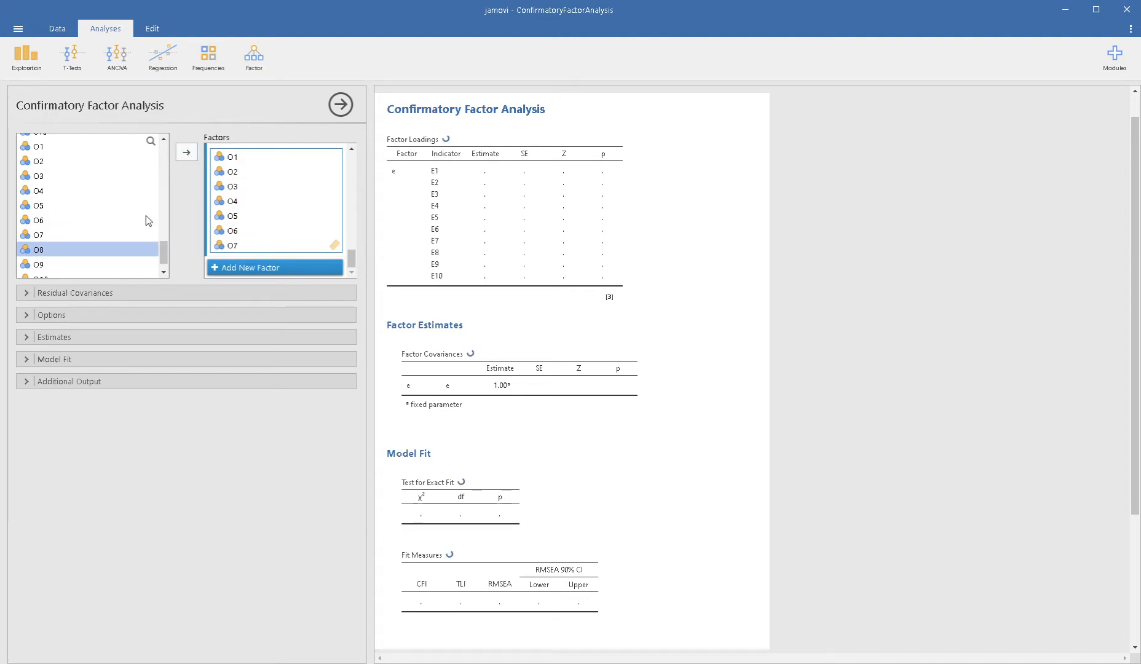
scroll(141, 246, "down", 1)
left_click(193, 154)
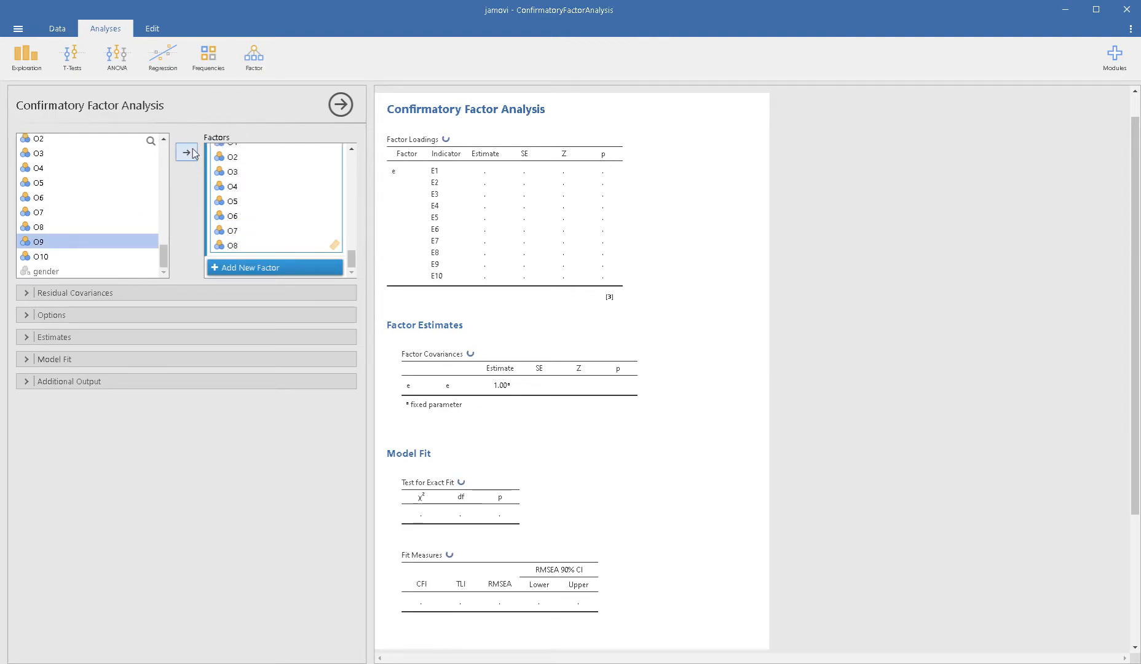
left_click(193, 153)
left_click(193, 153)
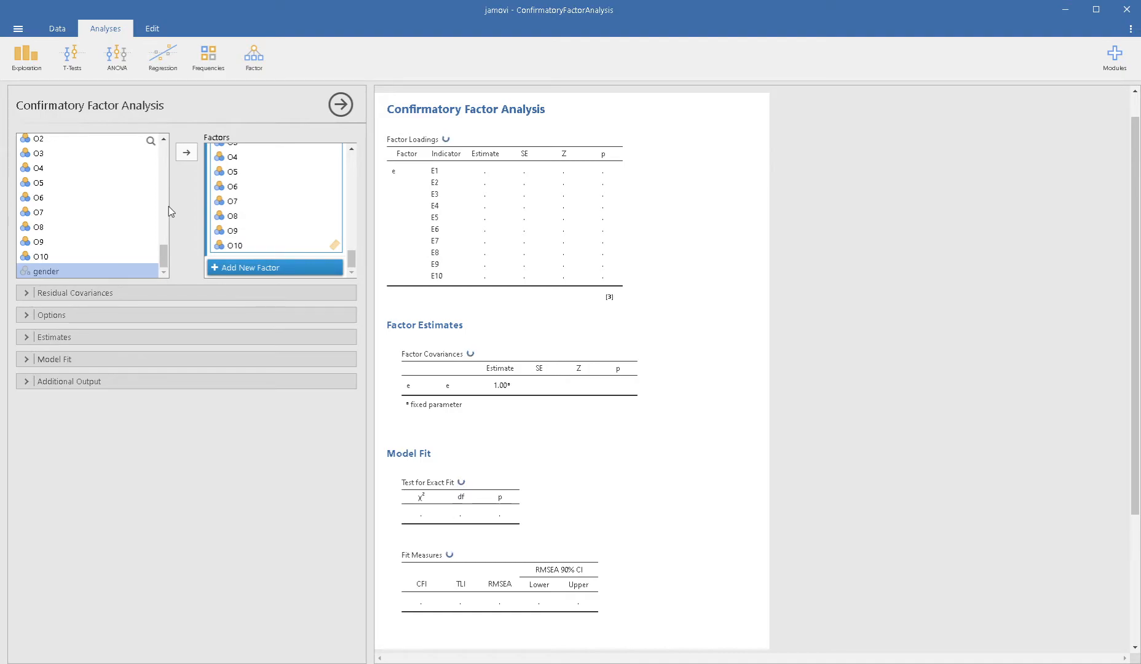
Step: Review the variables assigned to each factor and examine the factor loadings of all five factors in the results
scroll(274, 225, "up", 2)
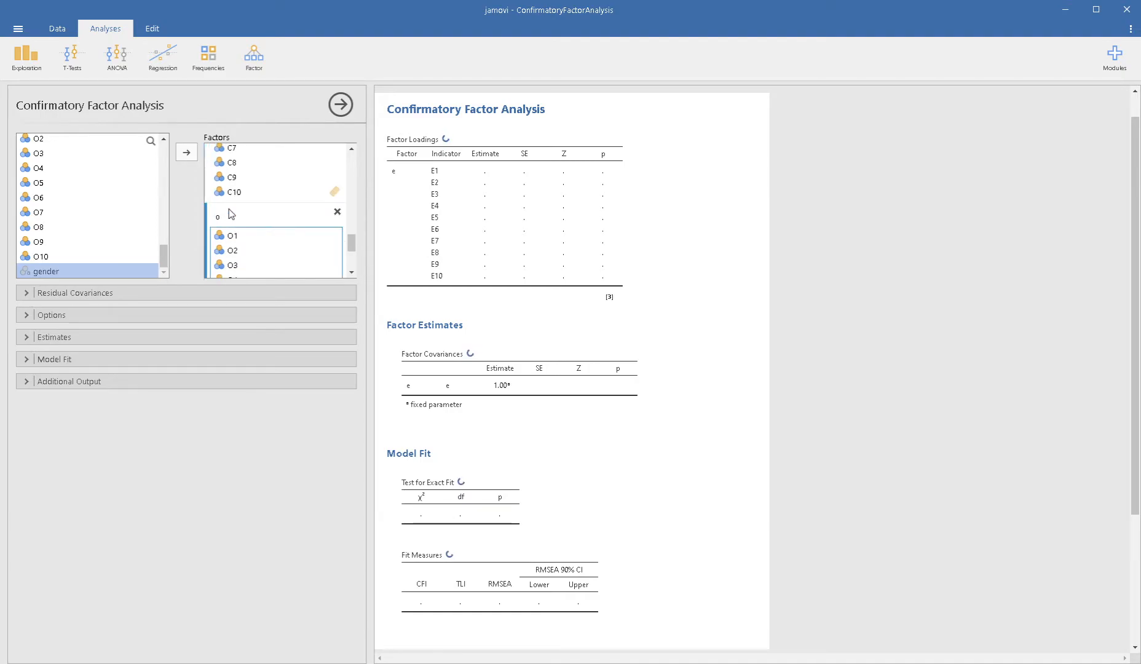
scroll(252, 241, "up", 8)
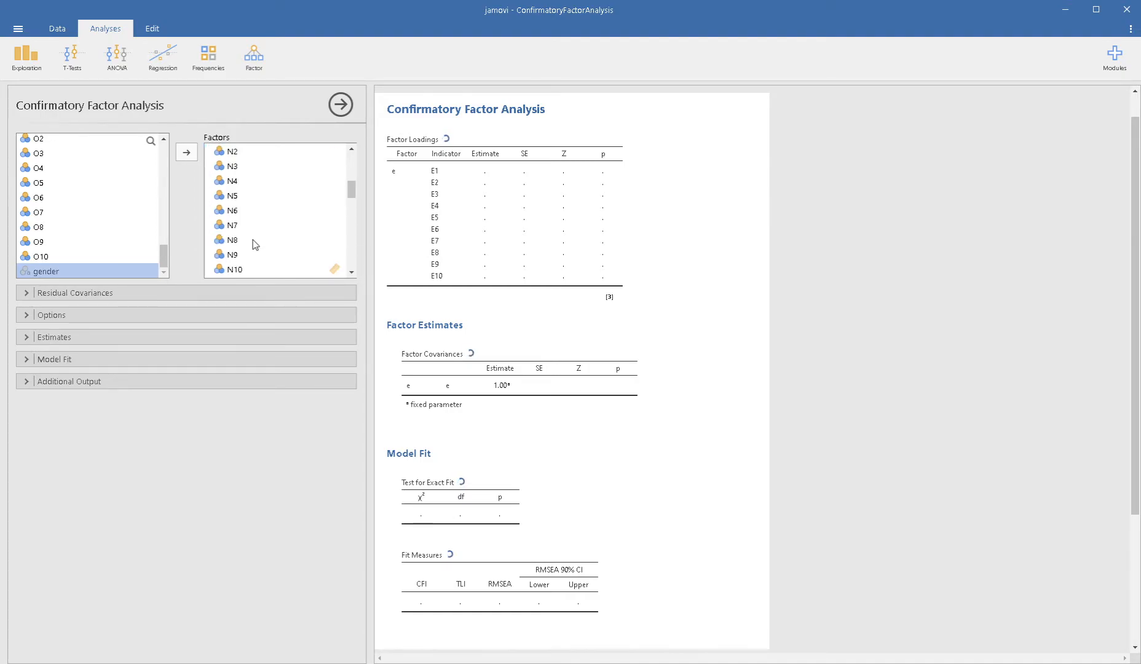
scroll(255, 244, "up", 3)
scroll(255, 245, "up", 2)
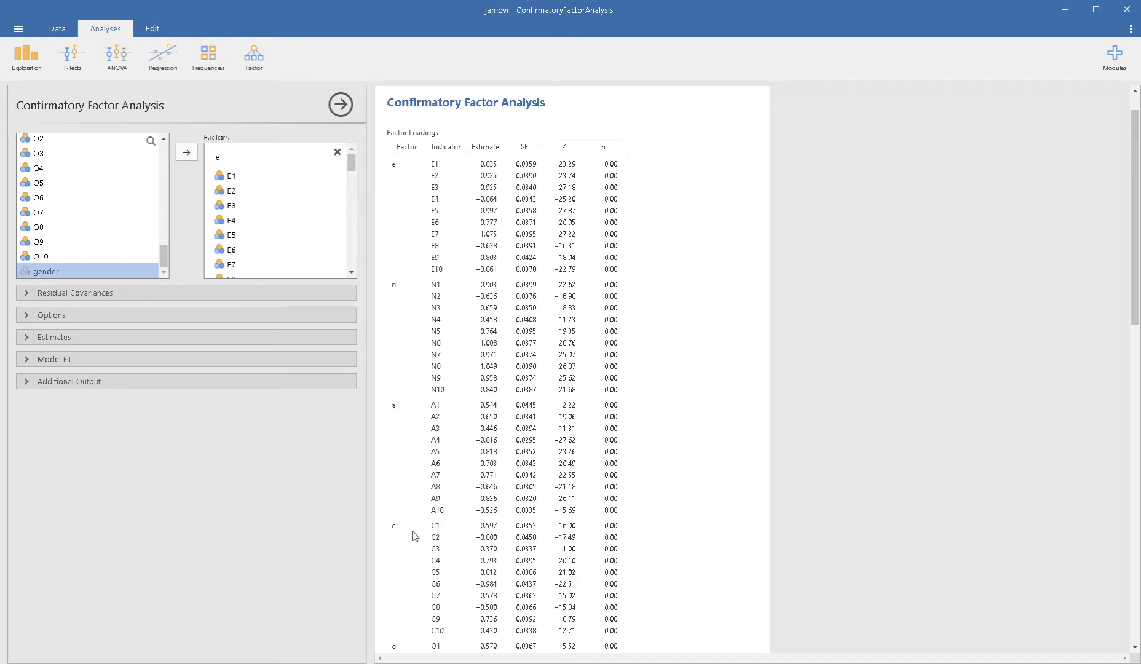
scroll(400, 560, "down", 1)
scroll(400, 560, "down", 1)
scroll(400, 550, "up", 2)
scroll(613, 451, "down", 2)
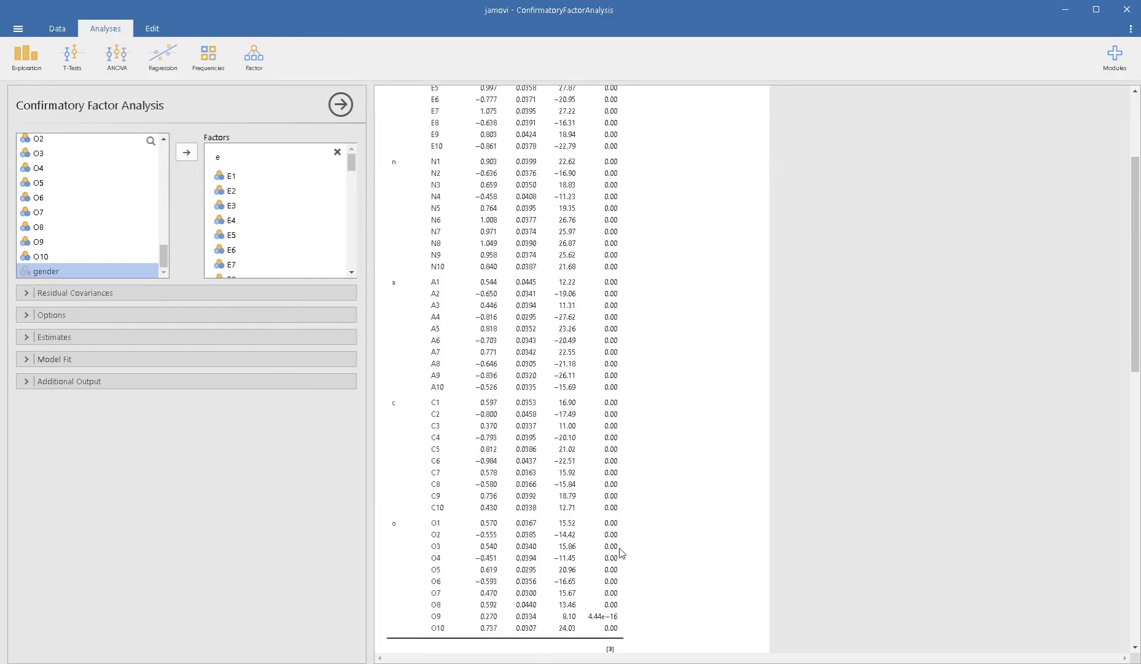
scroll(612, 580, "up", 1)
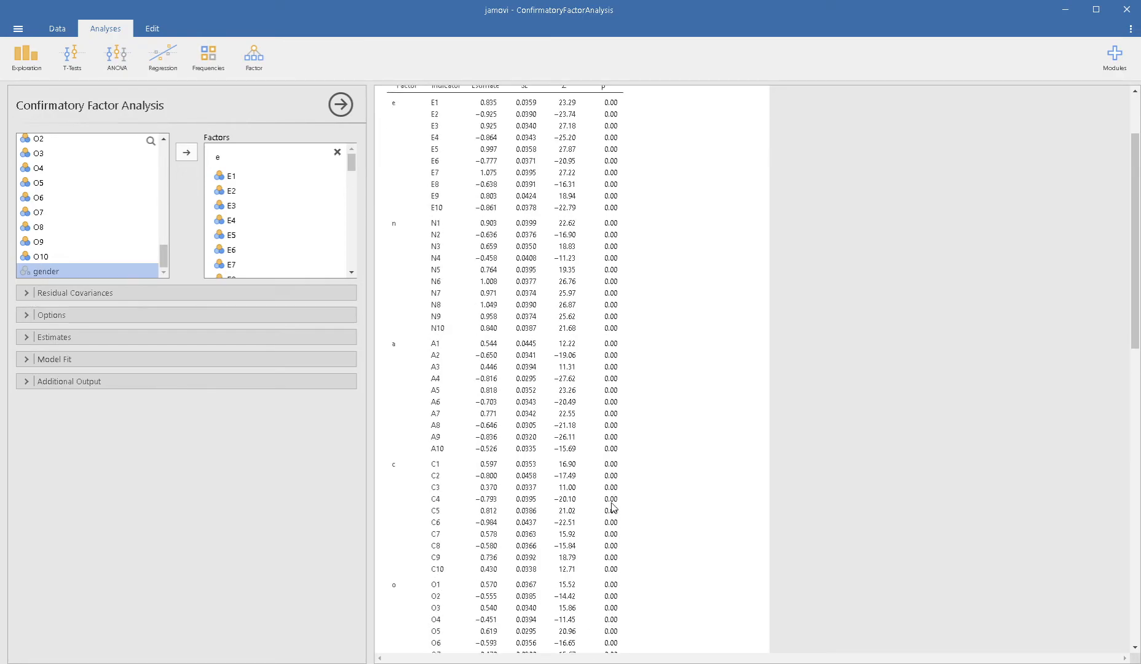
scroll(613, 414, "up", 1)
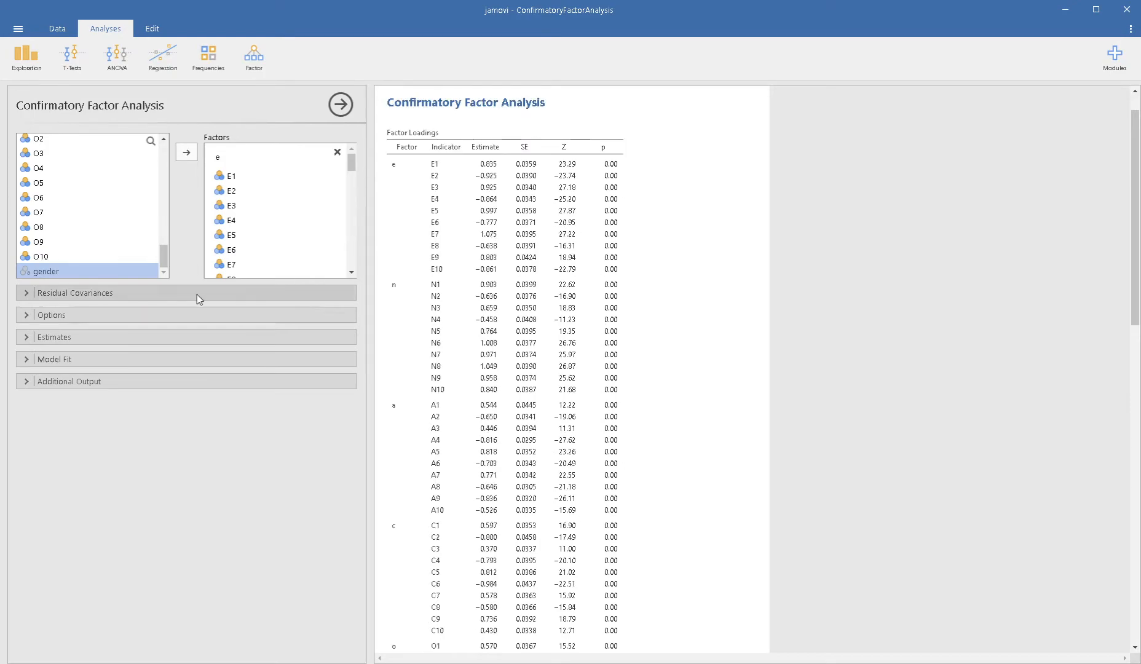
Step: Inspect the residual covariance settings and the options for missing values and constraints
left_click(114, 293)
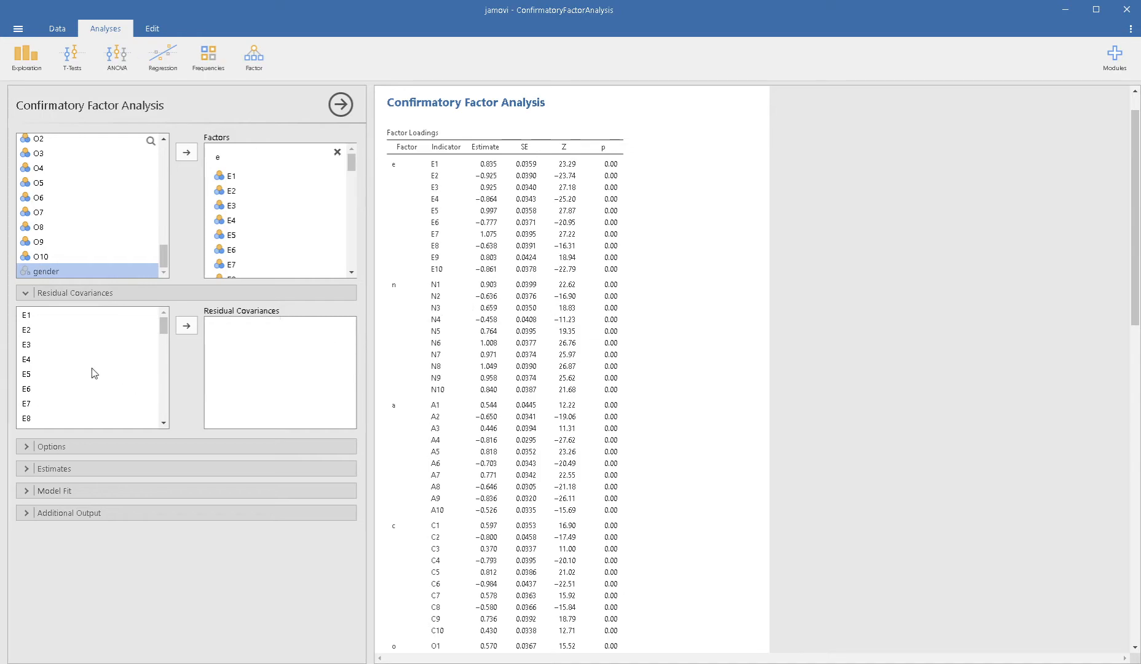
mouse_move(165, 326)
left_mouse_down()
mouse_move(167, 362)
mouse_move(164, 326)
left_mouse_up()
left_click(163, 297)
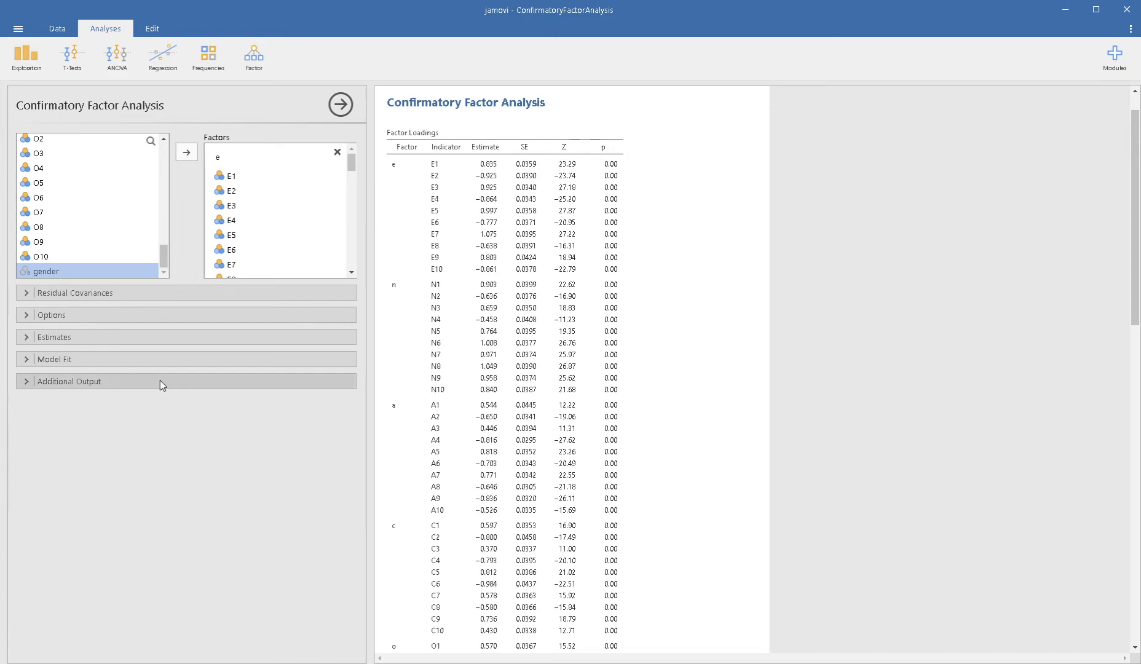
left_click(118, 320)
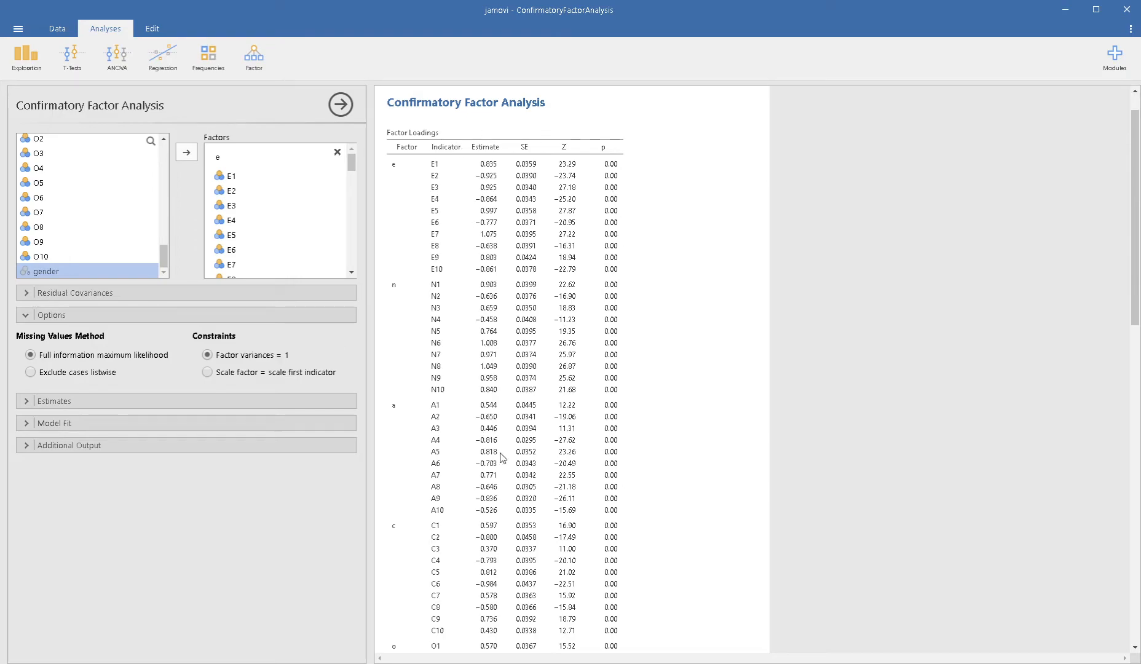
Step: Add standardized estimates to the statistics of the confirmatory factor analysis
left_click(155, 401)
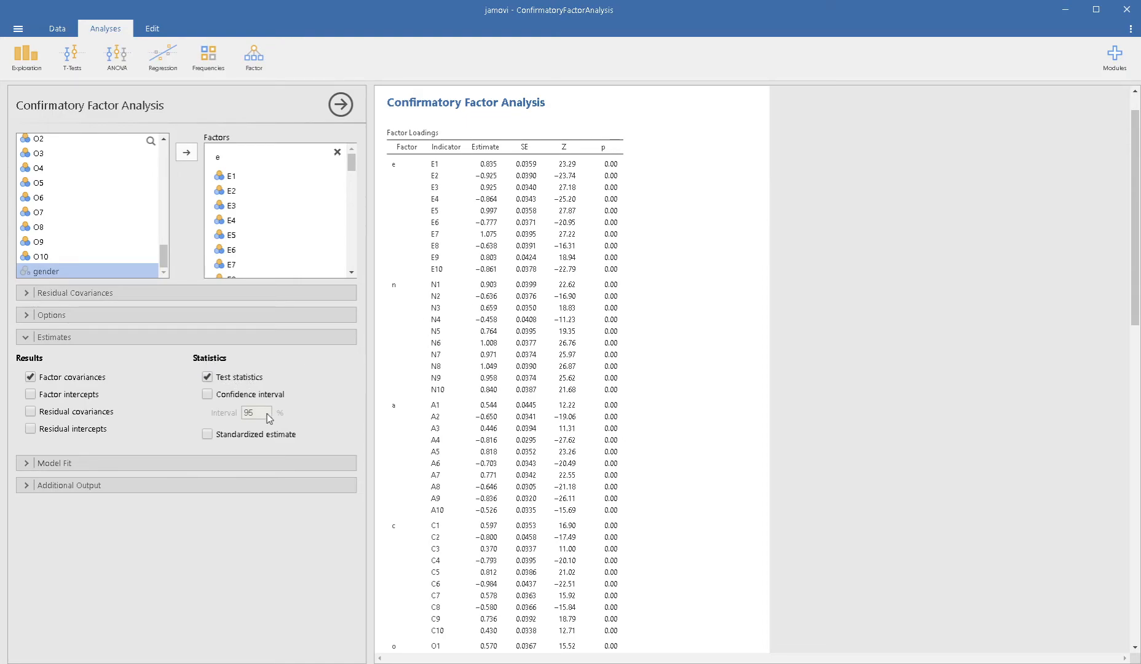
left_click(206, 434)
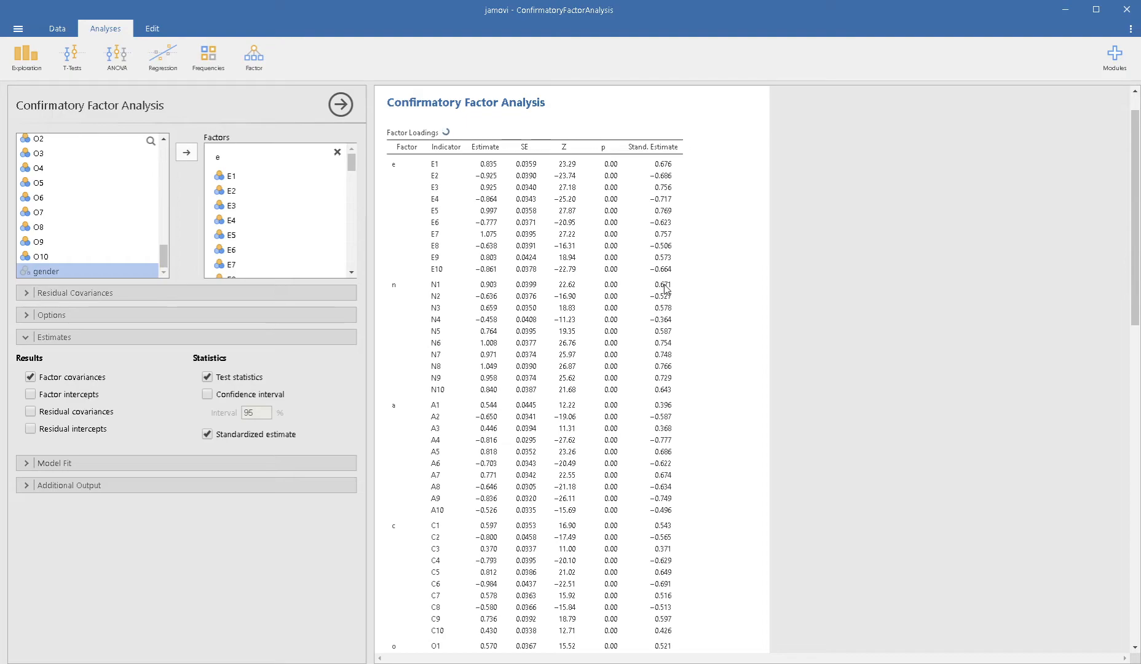
scroll(665, 287, "down", 3)
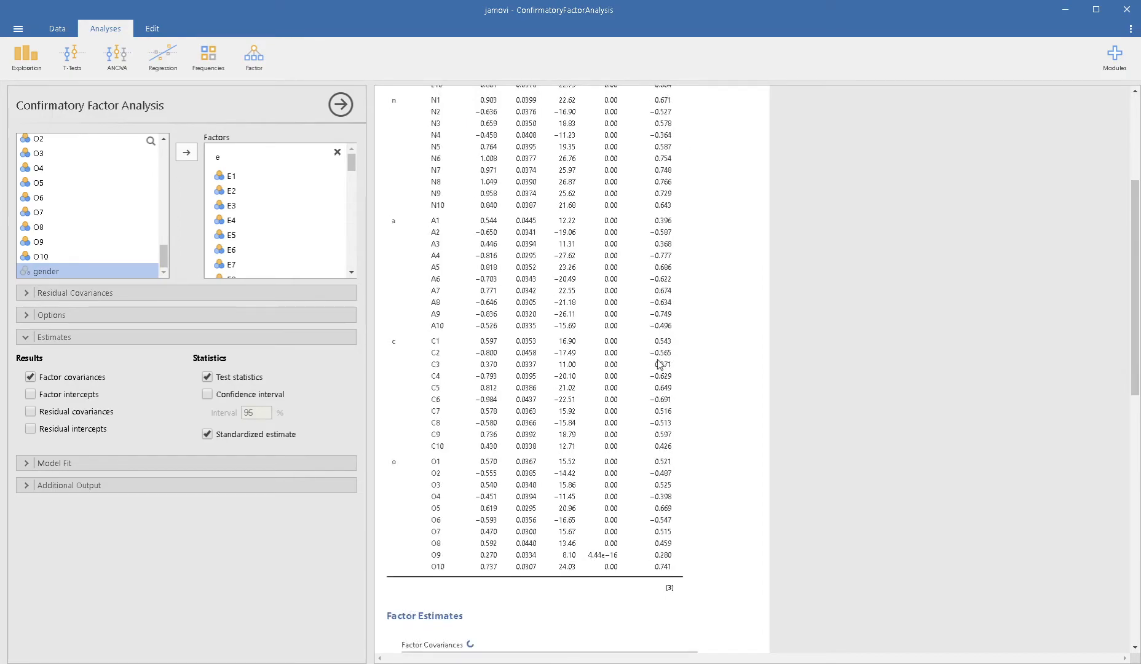
Step: Check the available model fit options and examine the factor covariances, exact fit test and fit measures in the results
left_click(251, 463)
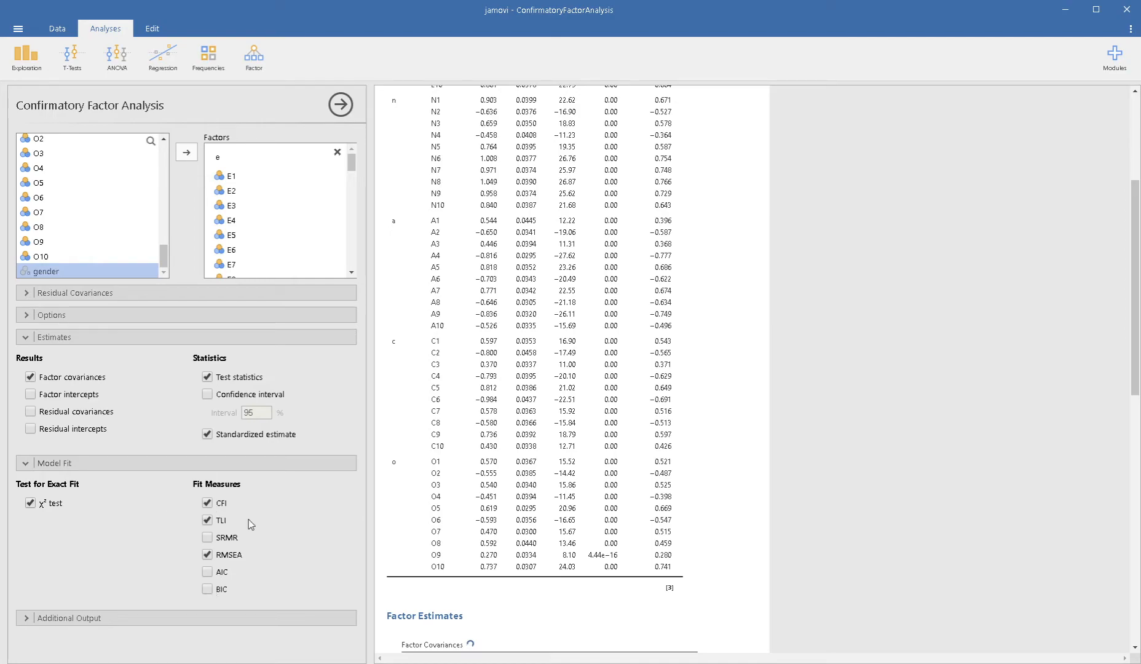
scroll(591, 441, "down", 3)
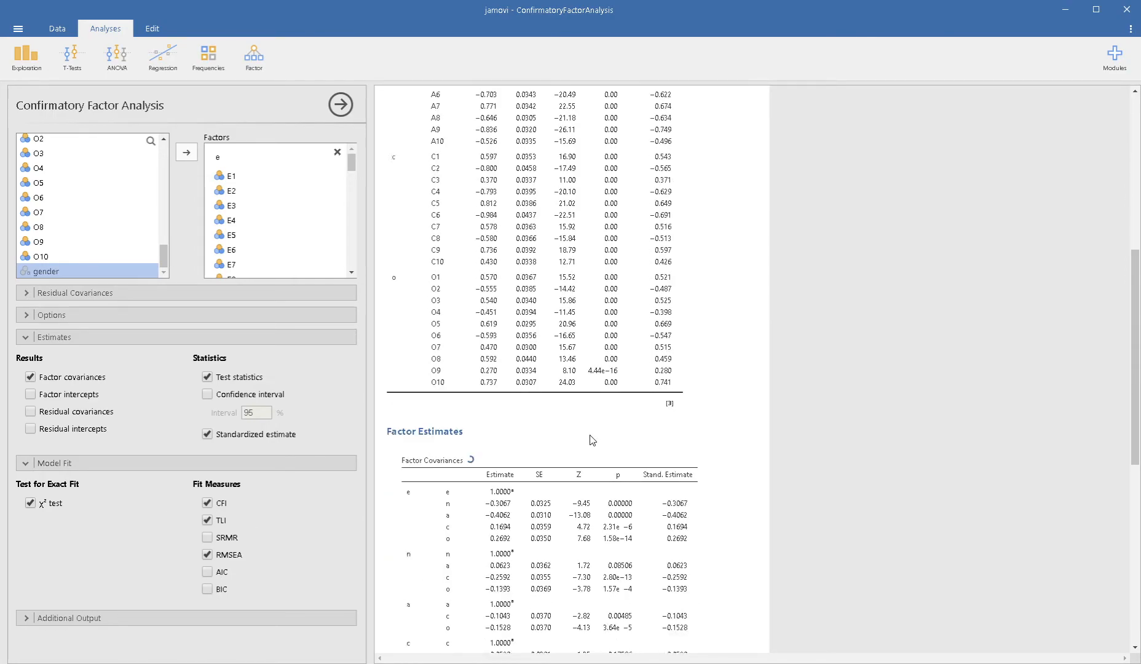
scroll(591, 441, "down", 4)
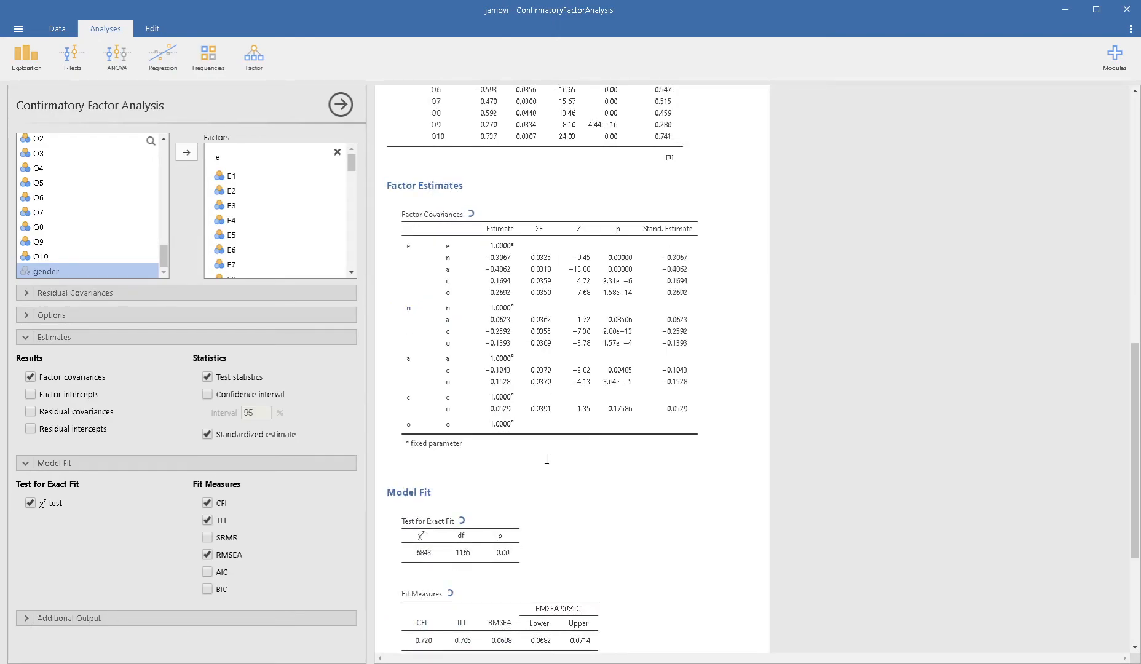
scroll(547, 458, "down", 1)
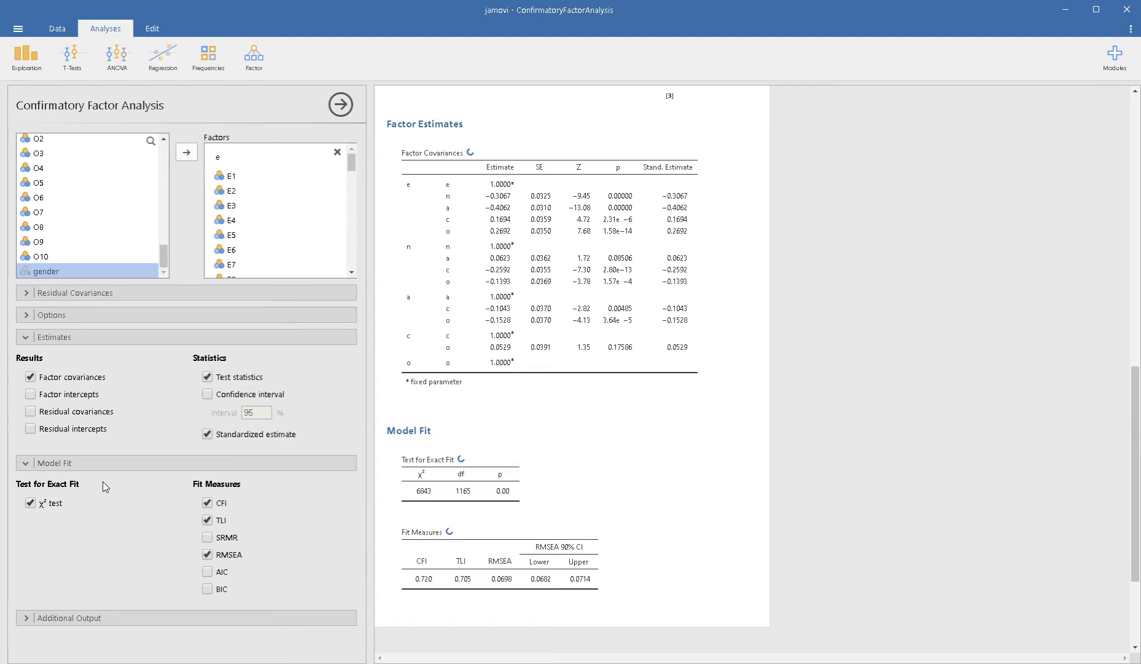
Step: Request modification indices and a path diagram as additional output of the analysis
left_click(130, 465)
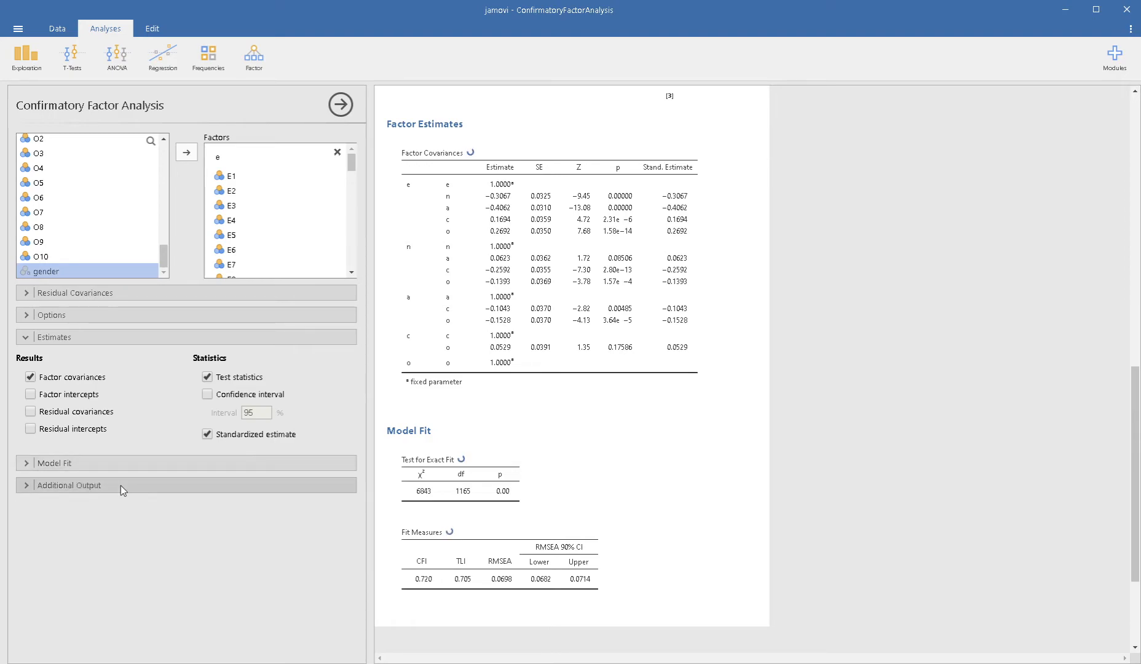
left_click(27, 485)
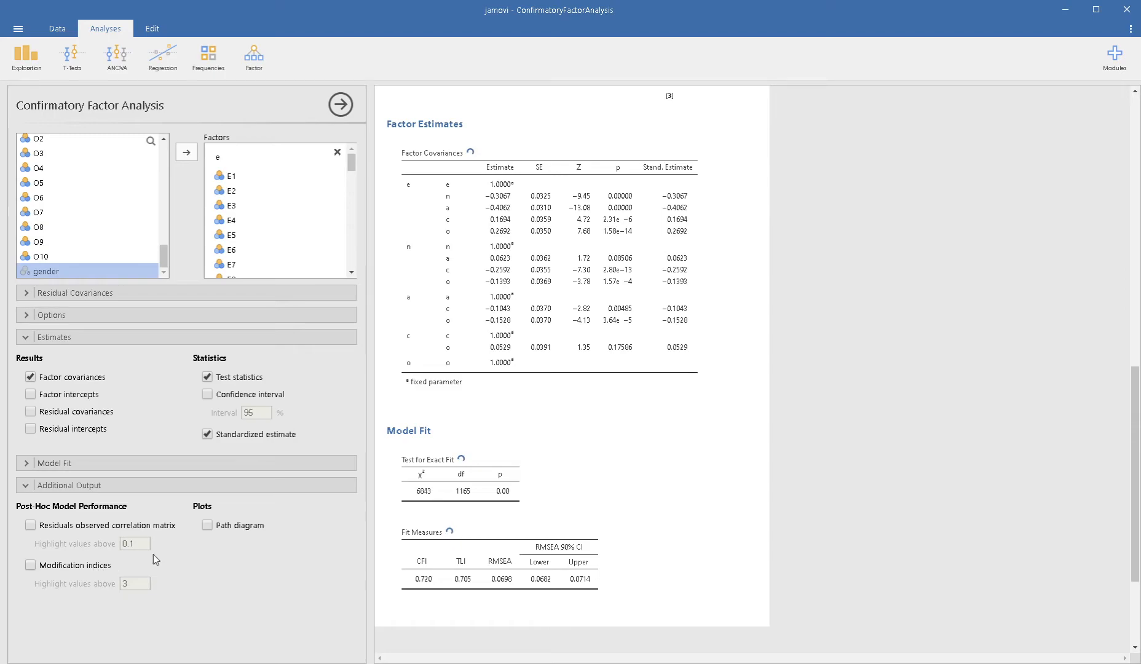
left_click(103, 563)
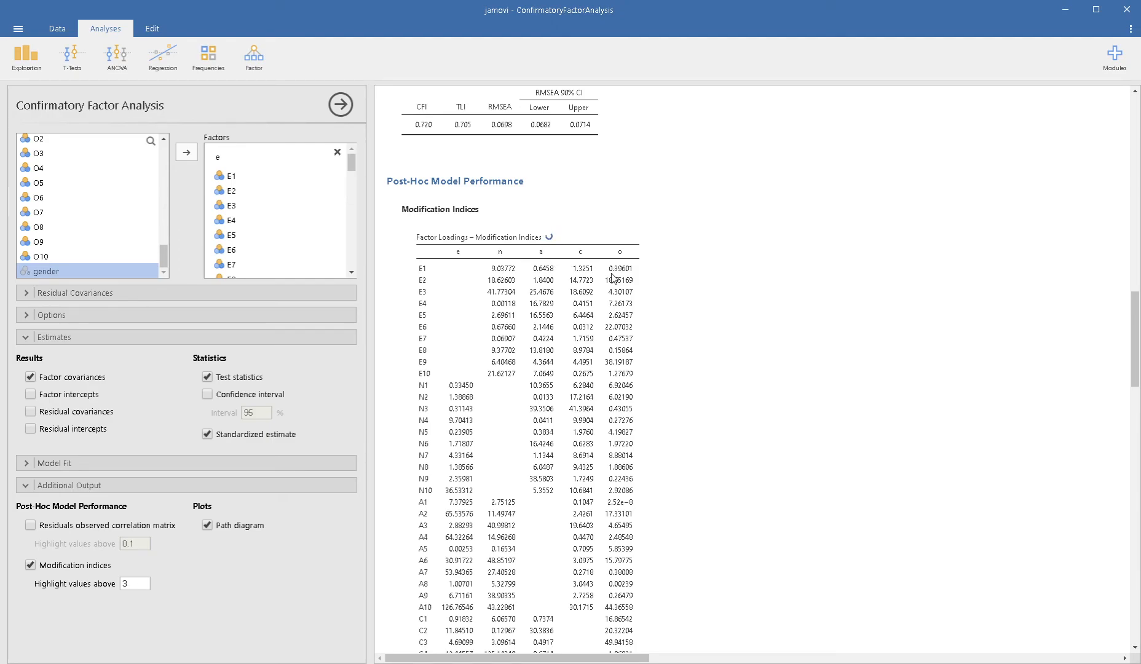
Step: Examine the modification indices for the factor loadings across all items and factors
scroll(592, 360, "down", 1)
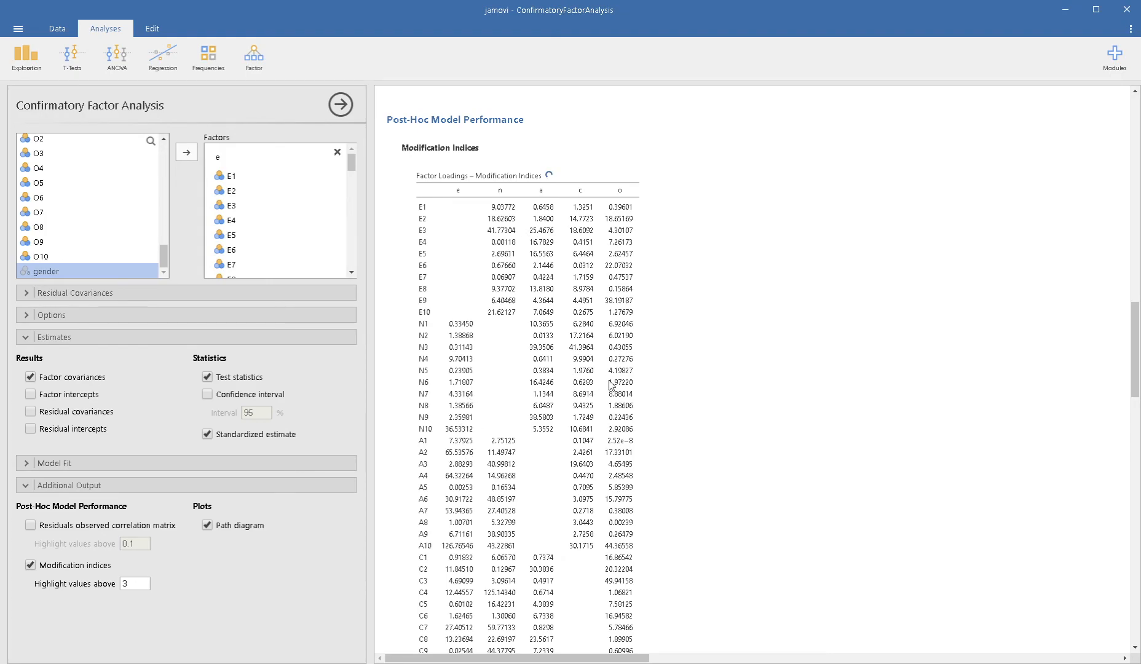
scroll(610, 386, "down", 2)
scroll(611, 385, "down", 1)
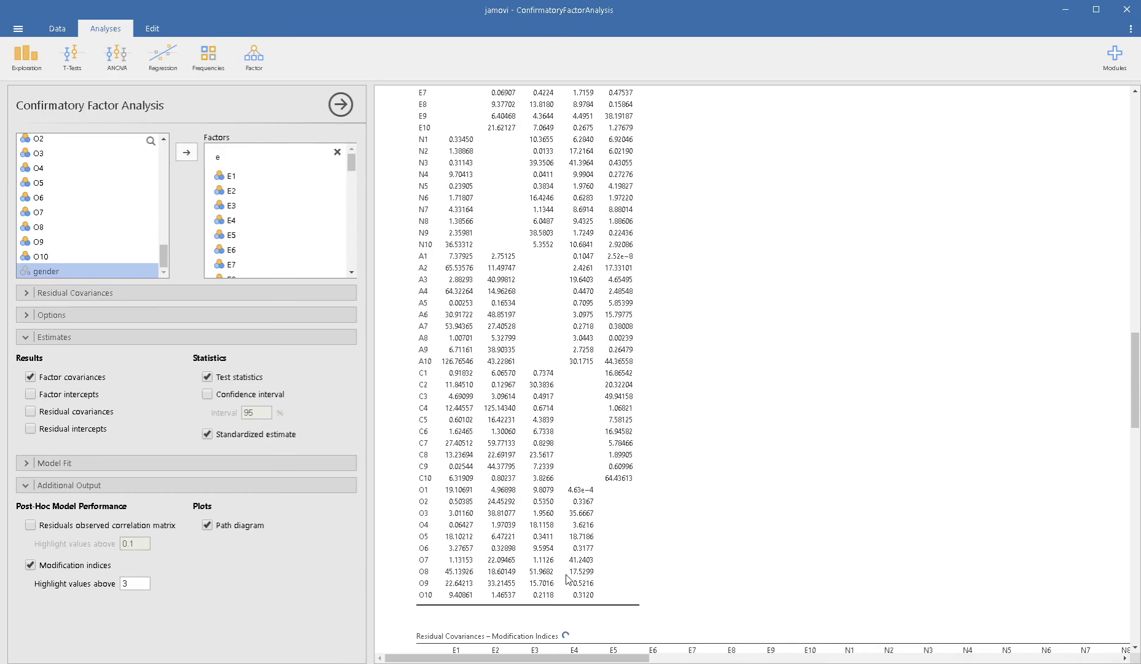
scroll(481, 565, "up", 2)
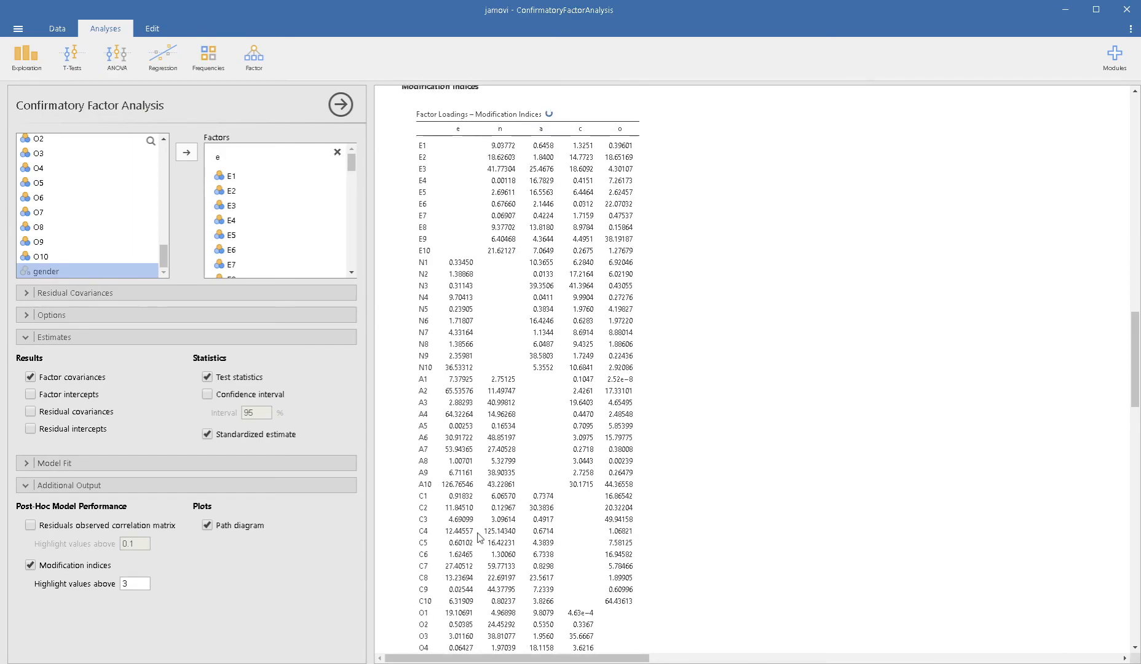
scroll(479, 537, "up", 1)
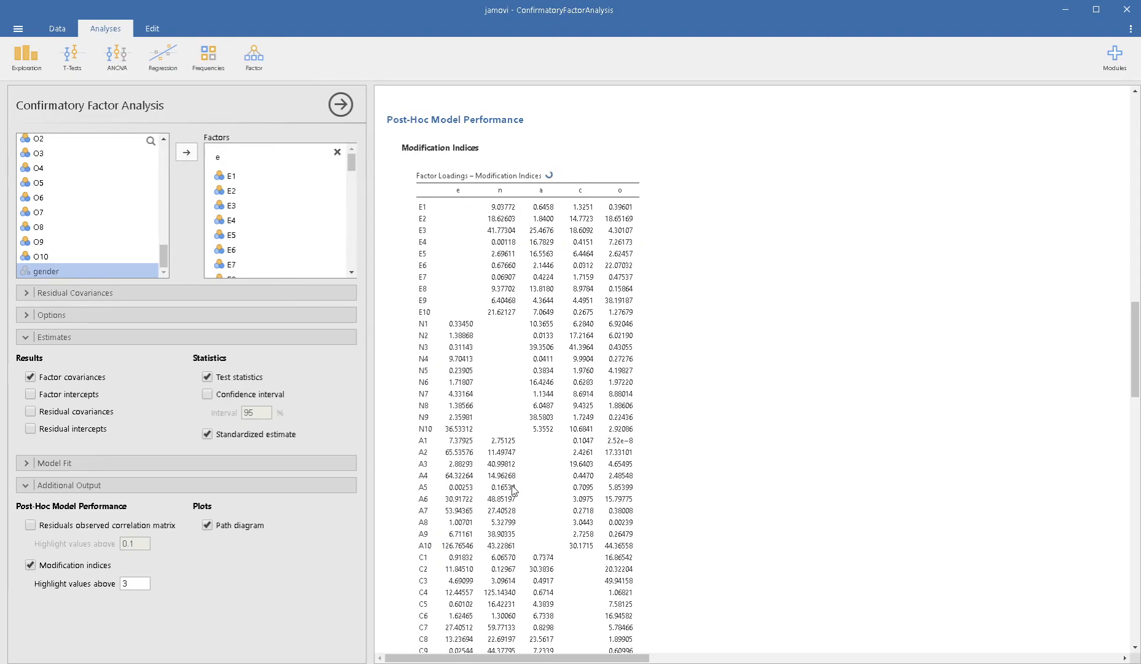
Step: Examine the full width and length of the residual covariances modification indices table
scroll(513, 490, "down", 6)
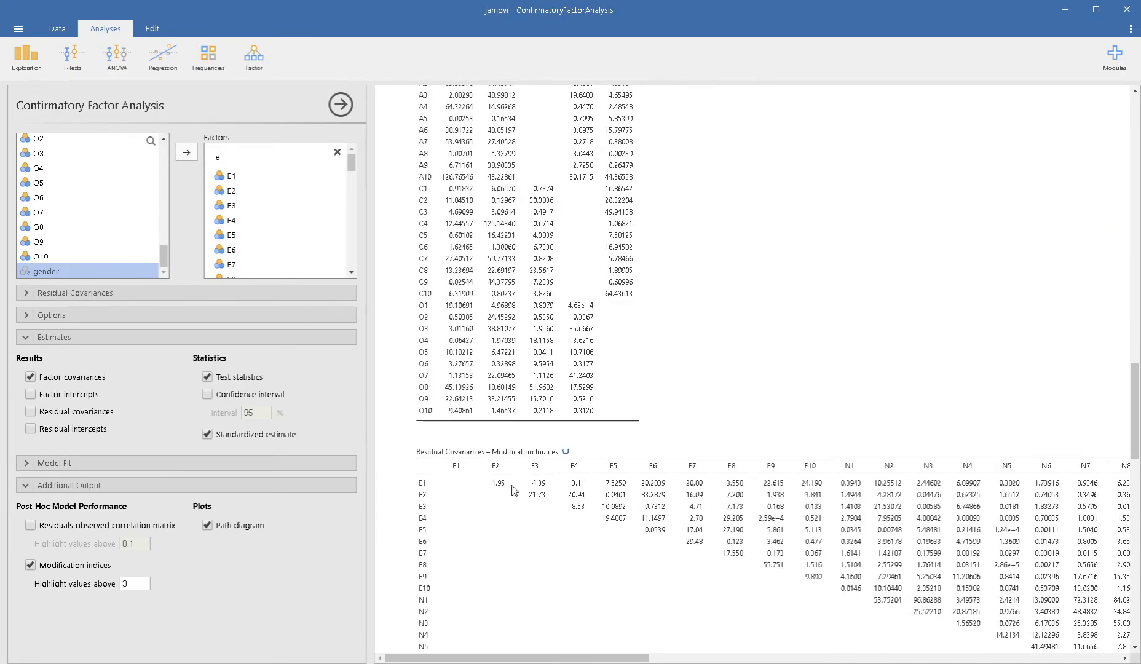
scroll(513, 490, "down", 3)
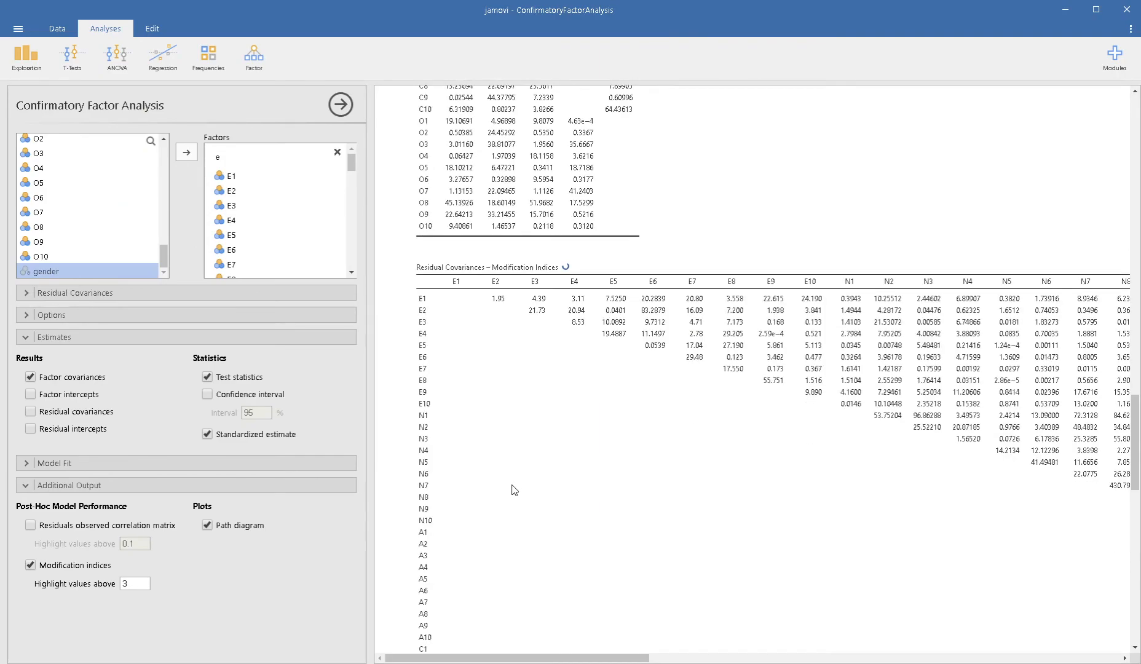
scroll(519, 399, "down", 2)
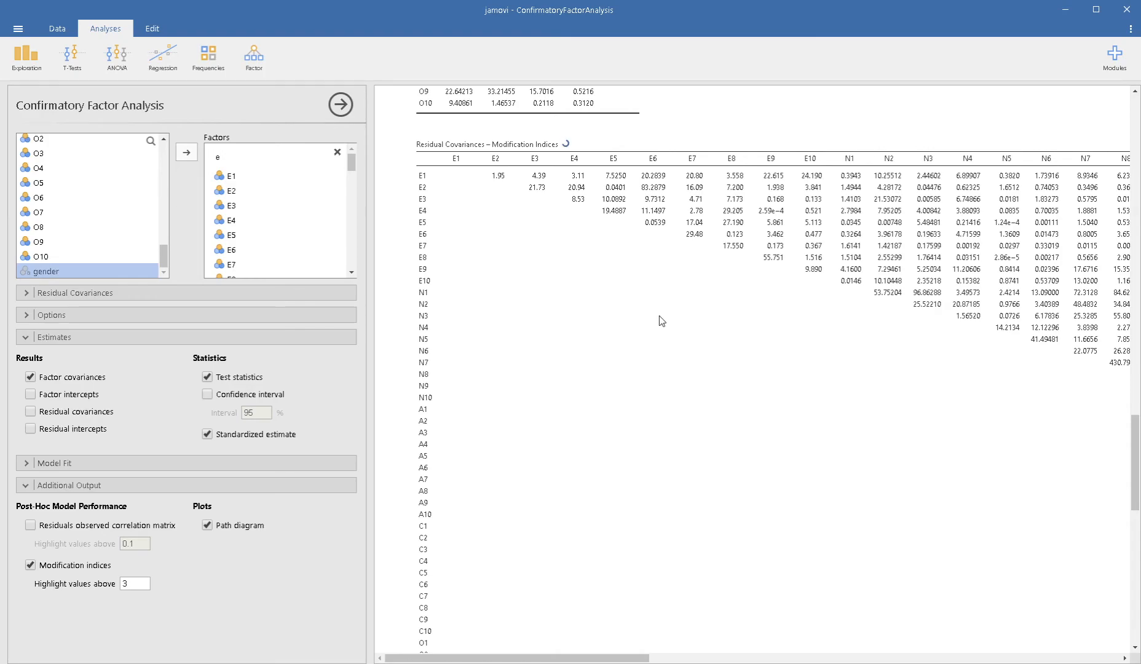
left_click_drag(606, 659, 1048, 658)
scroll(1038, 607, "down", 2)
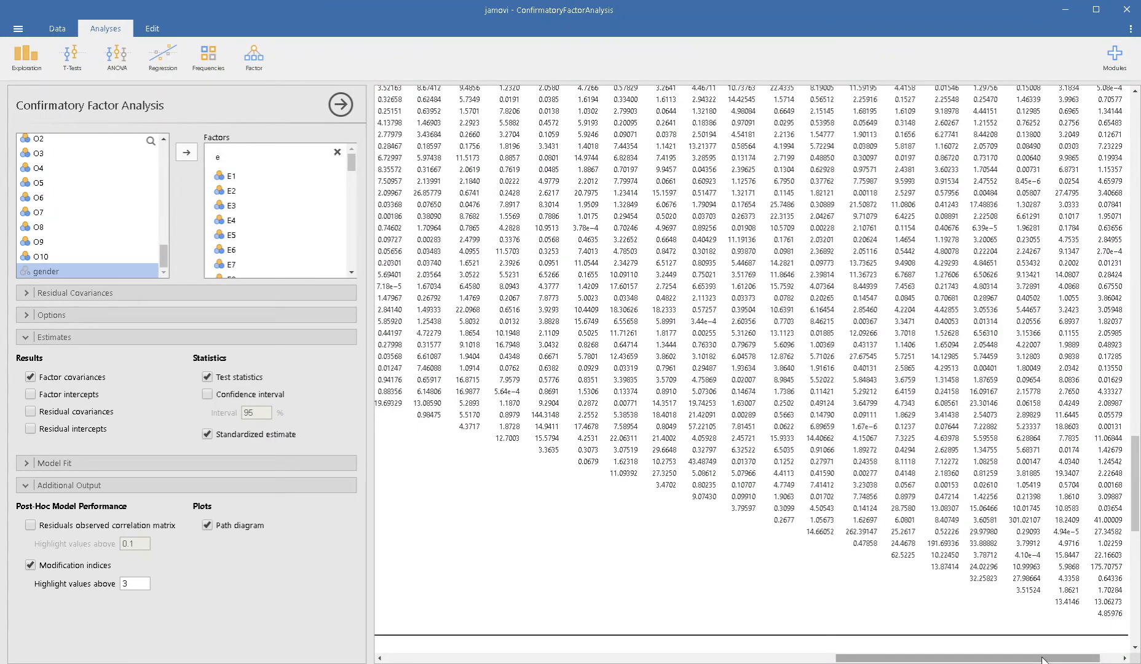
left_click_drag(1042, 660, 607, 657)
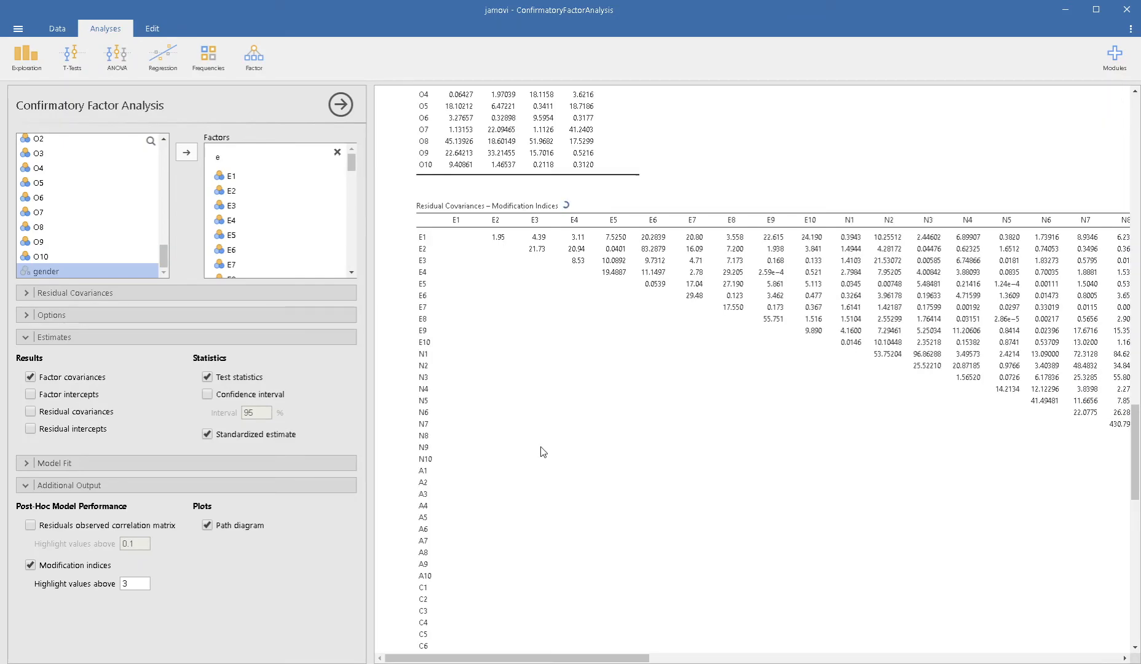
scroll(541, 450, "down", 1)
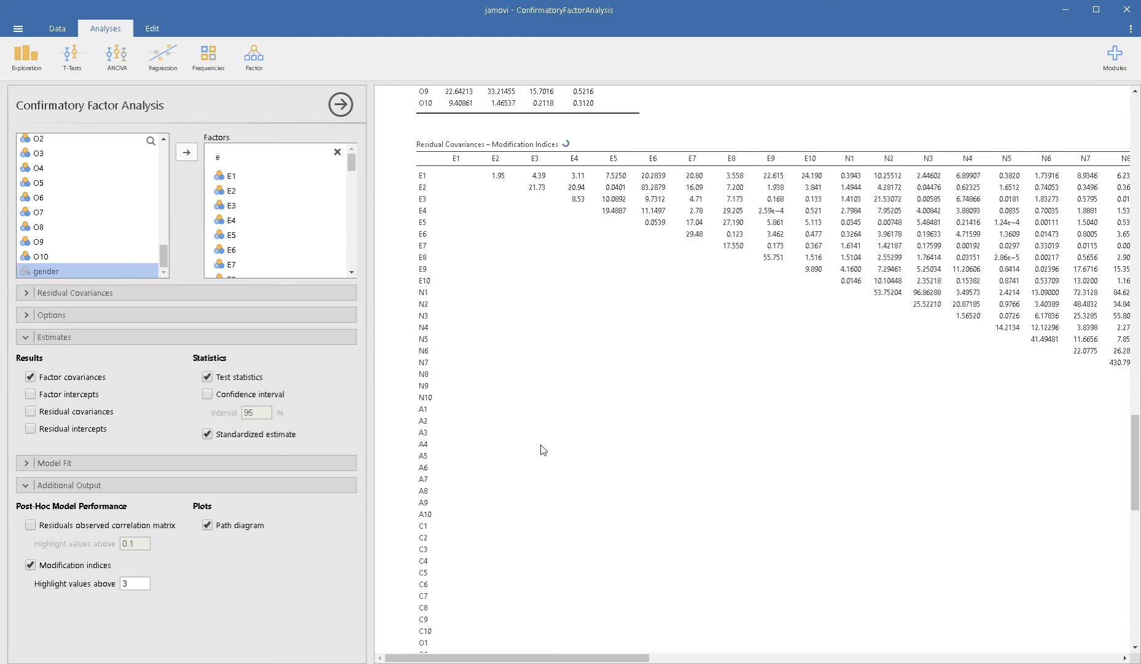
scroll(541, 450, "down", 2)
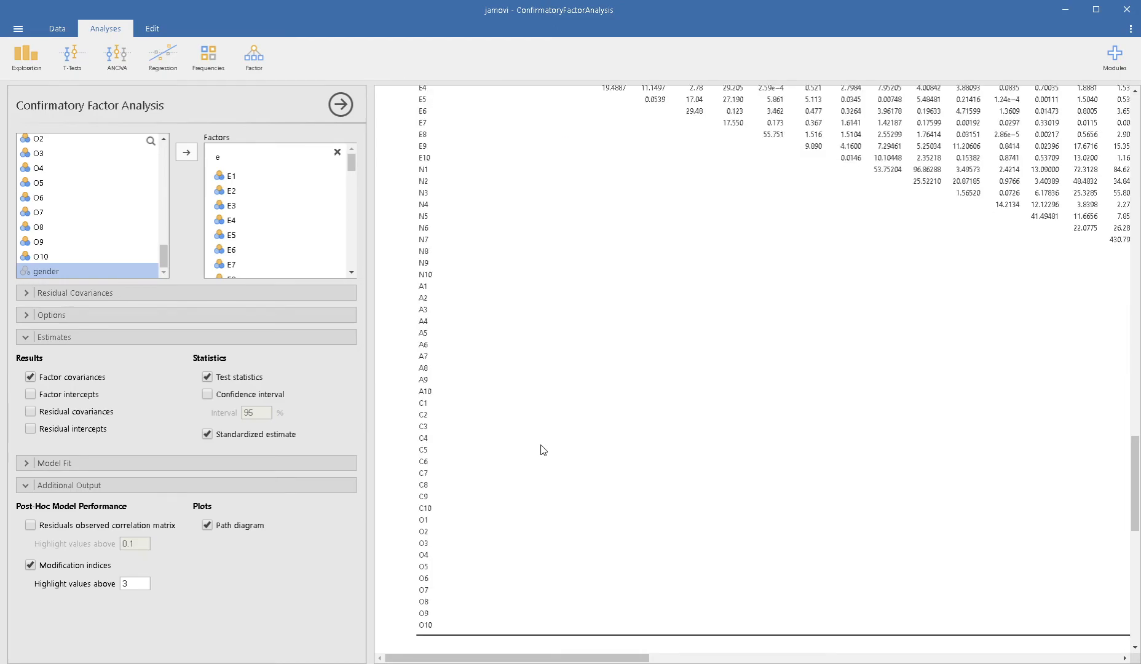
Step: Review the model fit and modification indices tables, and examine the path diagram linking the five factors to their items
scroll(541, 450, "up", 1)
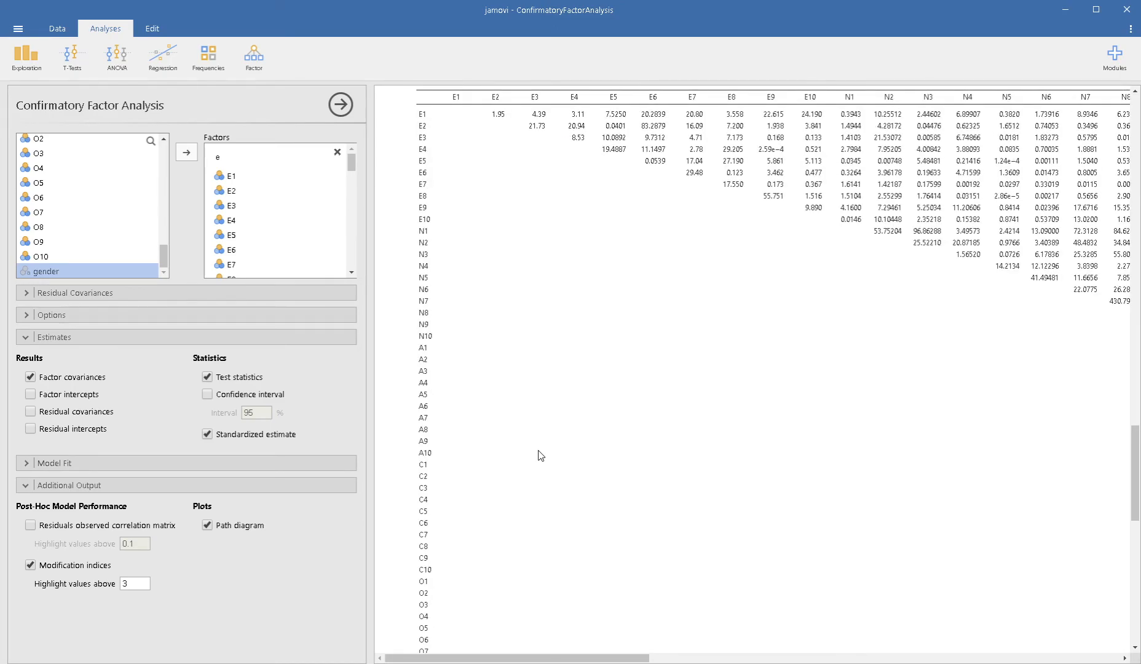
scroll(541, 456, "up", 12)
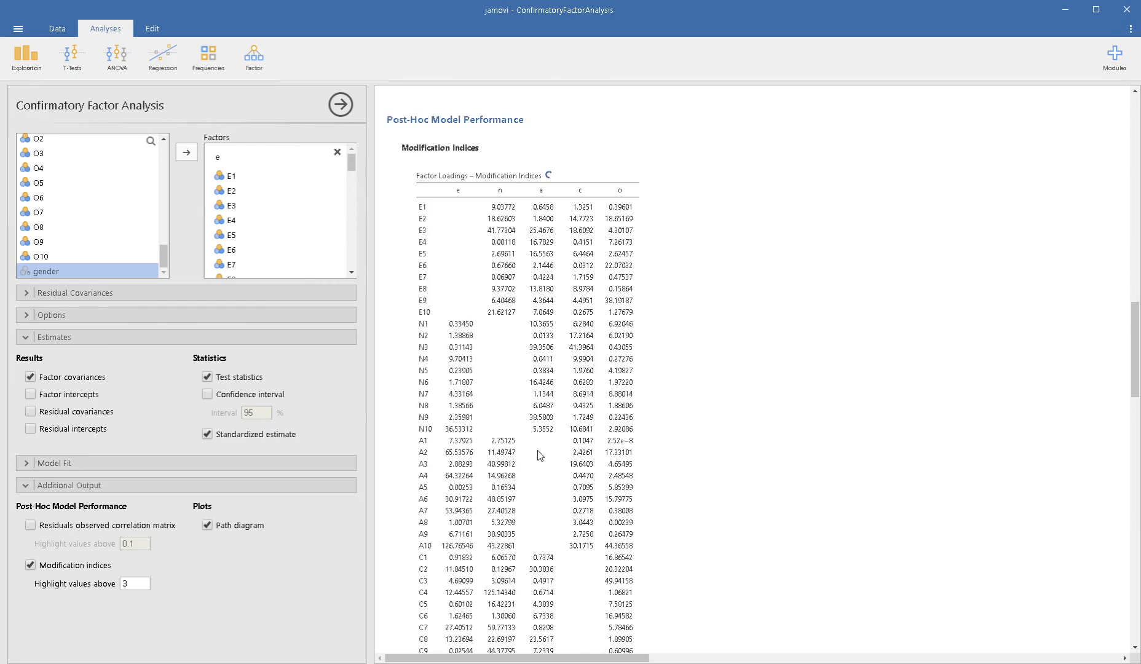
scroll(540, 455, "up", 5)
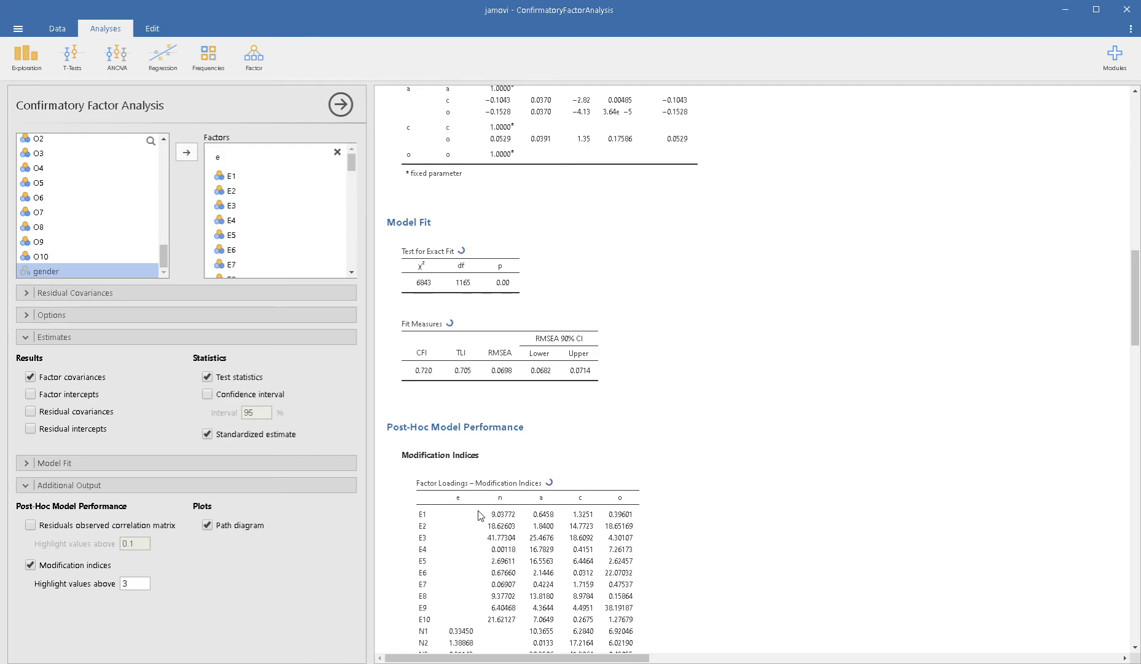
scroll(480, 515, "down", 10)
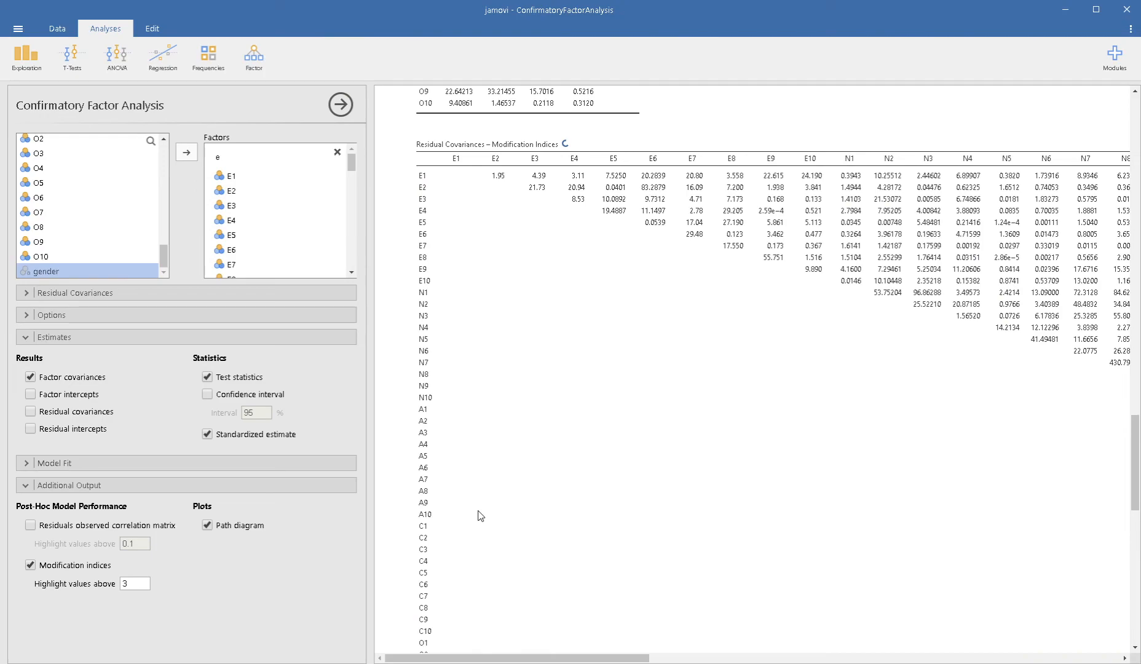
scroll(524, 428, "down", 2)
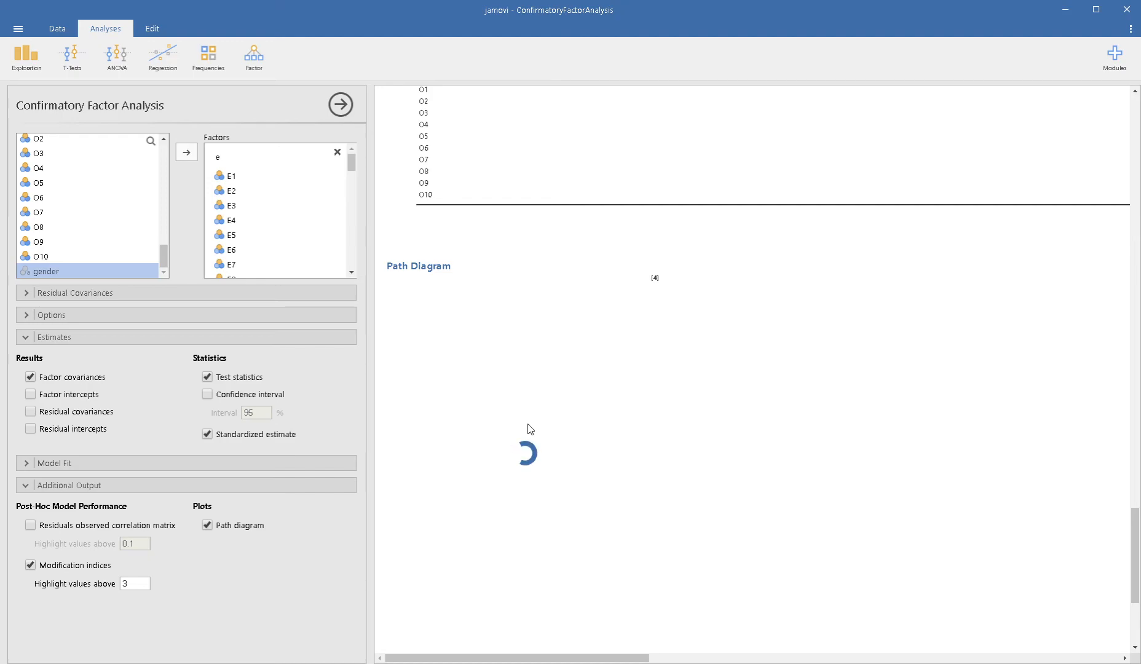
scroll(535, 424, "down", 3)
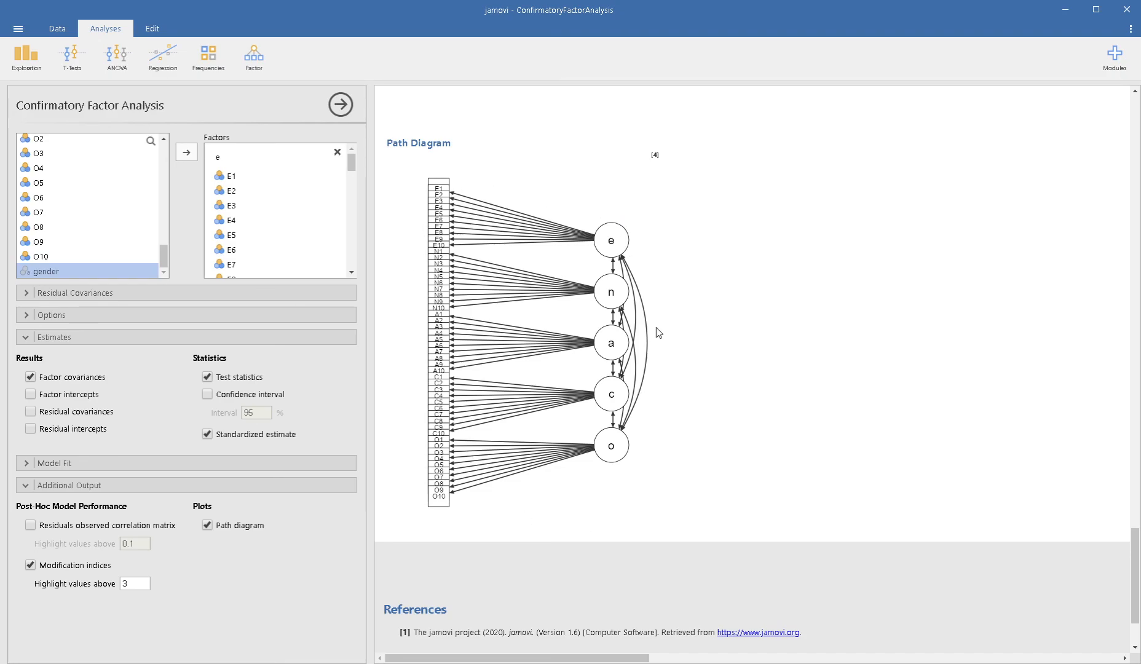
Step: Review the completed output from the factor loadings table through to the highlighted modification indices for loadings and residual covariances
scroll(647, 420, "up", 20)
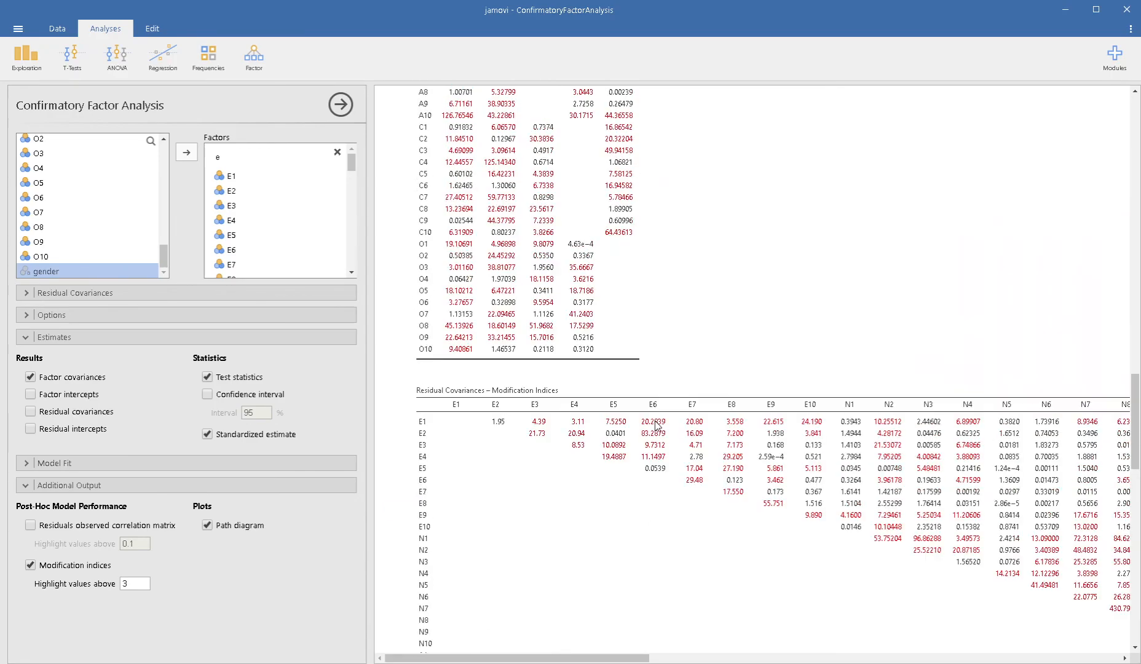
scroll(657, 426, "up", 20)
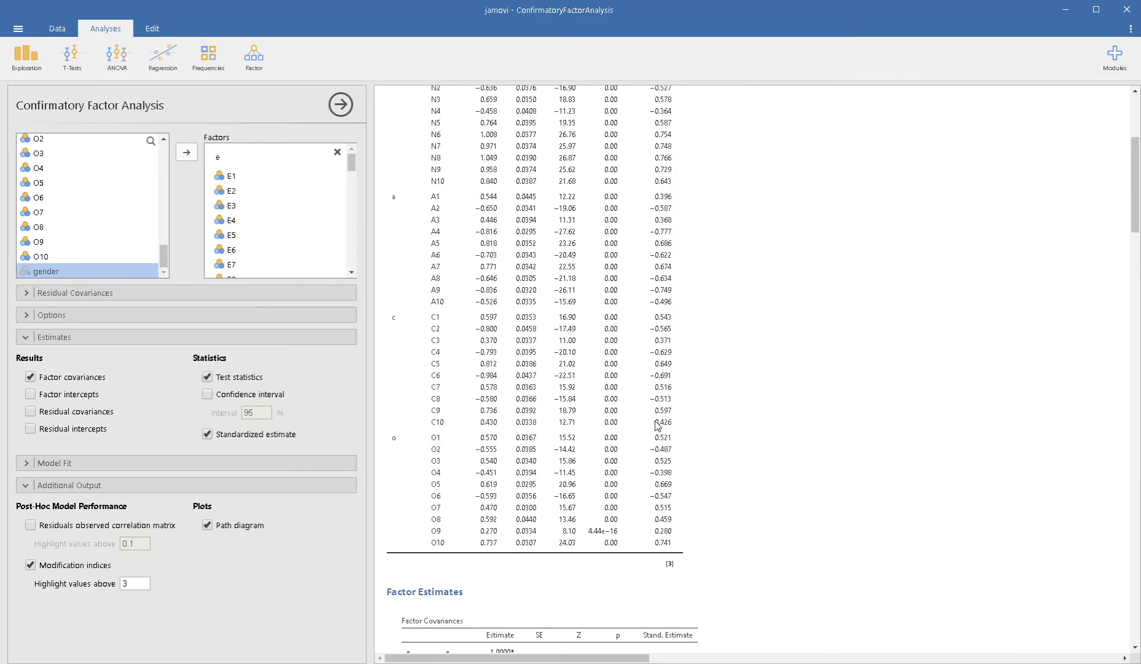
scroll(587, 377, "up", 1)
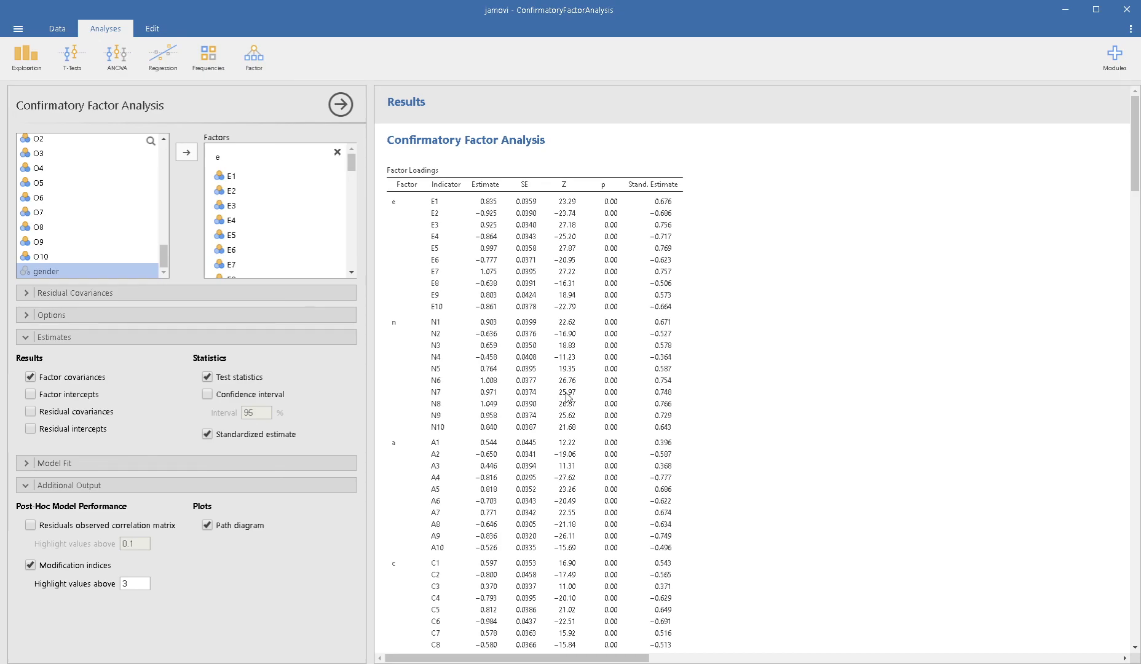
scroll(566, 396, "down", 20)
scroll(534, 460, "down", 20)
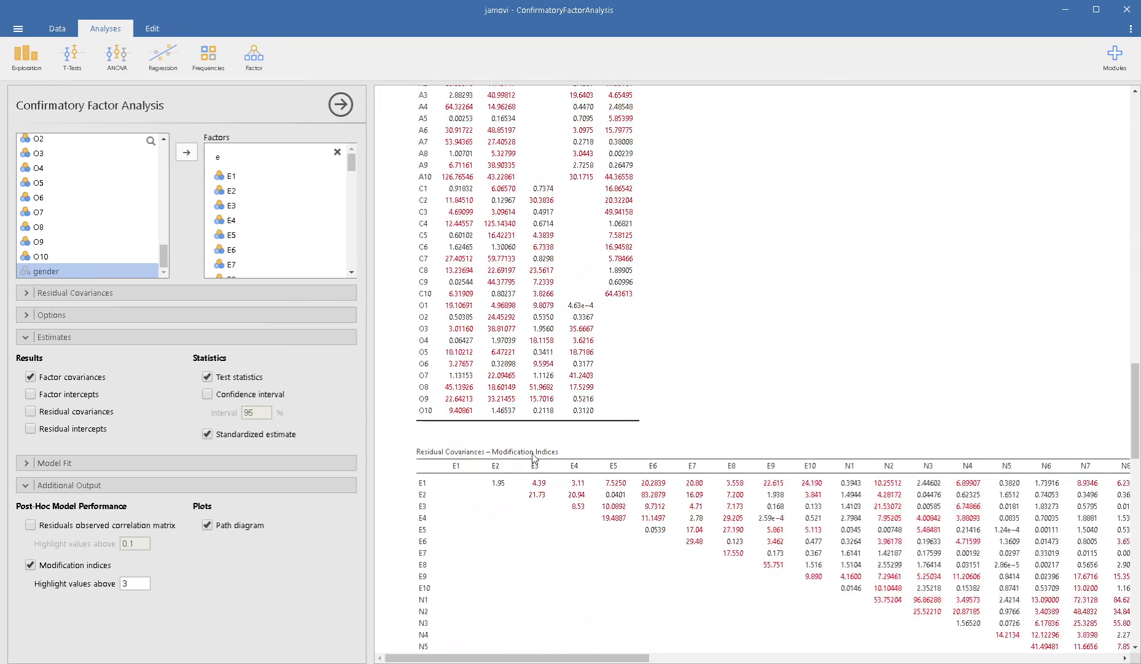